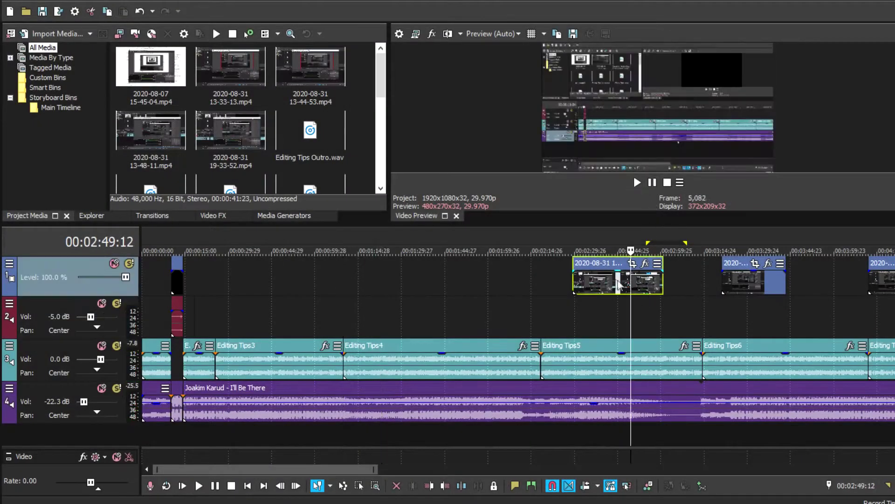
Move the short screen-recording clip above Editing Tips6 earlier on the video track, to about 00:01:24.
click(601, 283)
click(770, 283)
click(893, 286)
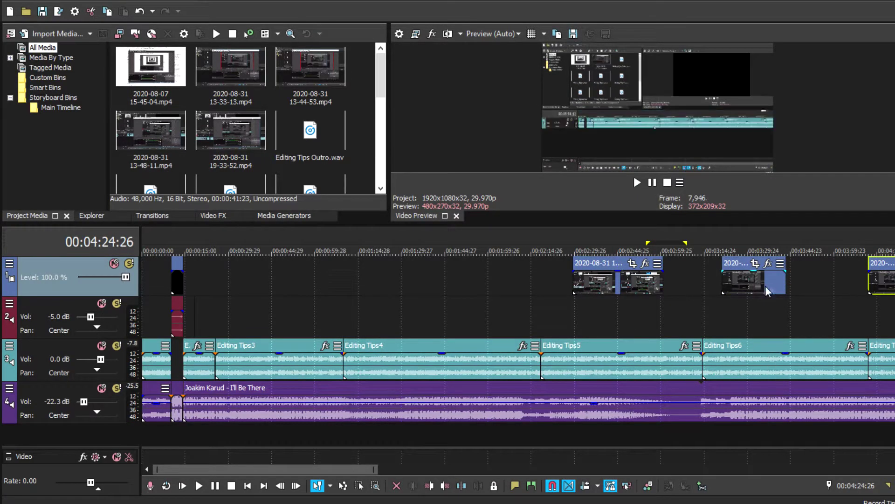
drag(768, 291, 431, 289)
Play the moved clip from its start to find where its useful footage ends.
click(390, 300)
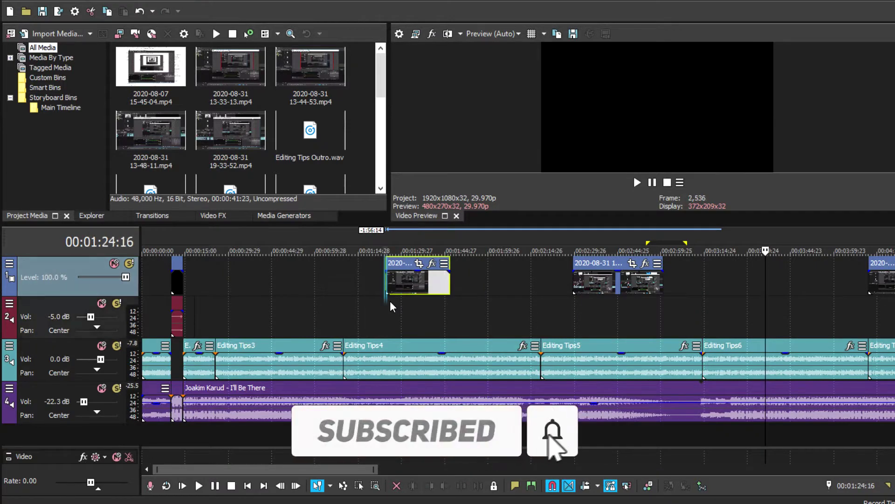
click(652, 185)
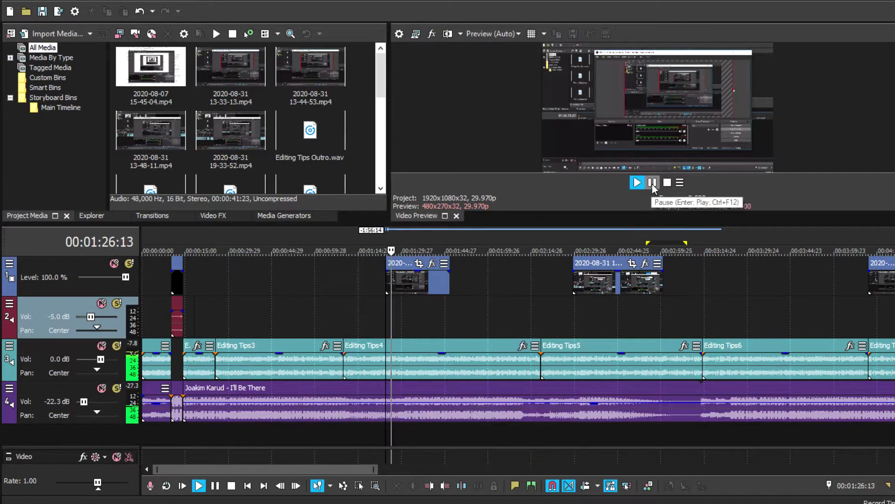
click(652, 182)
scroll(399, 304, up, 5)
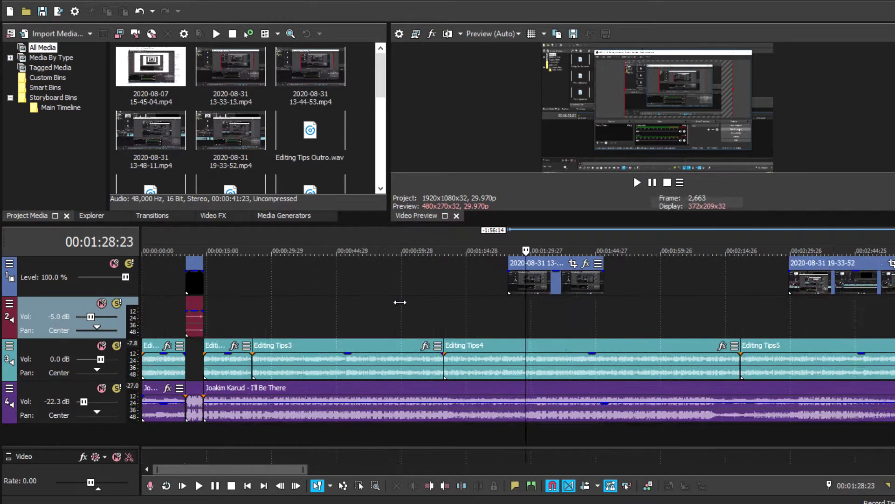
key(space)
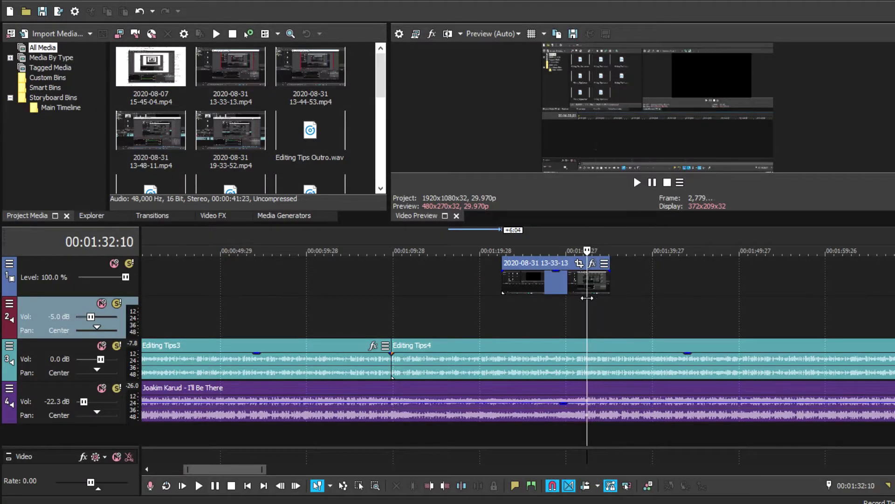
Trim the end of the moved clip to 00:01:32:10, and shorten it by another 24 frames.
right_click(588, 286)
click(616, 225)
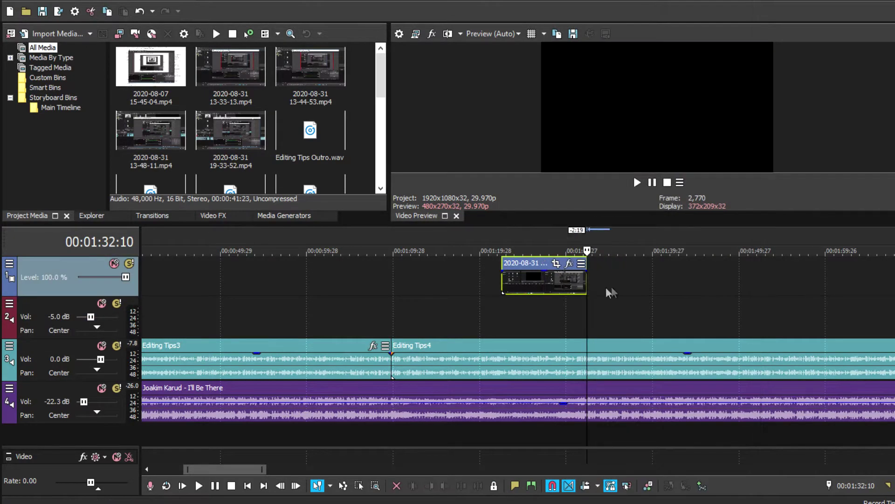
drag(582, 286, 578, 285)
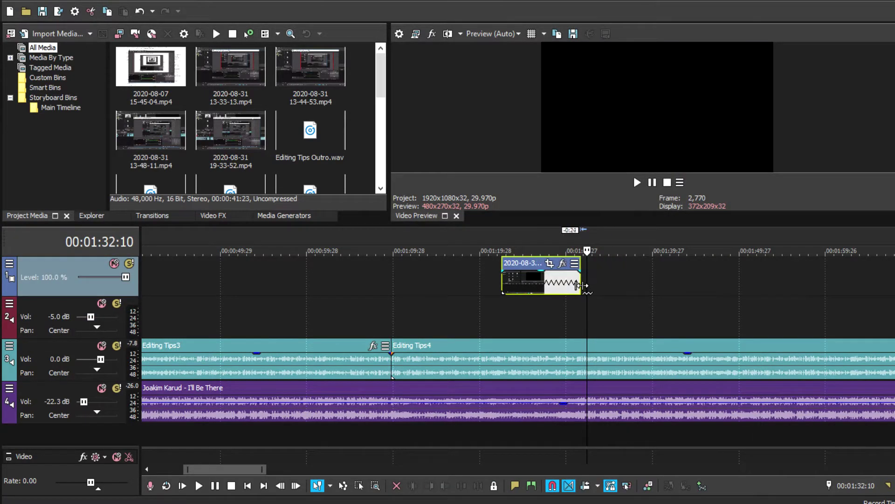
Play back the trimmed clip from its beginning to check the cut.
click(506, 310)
key(space)
scroll(506, 309, down, 3)
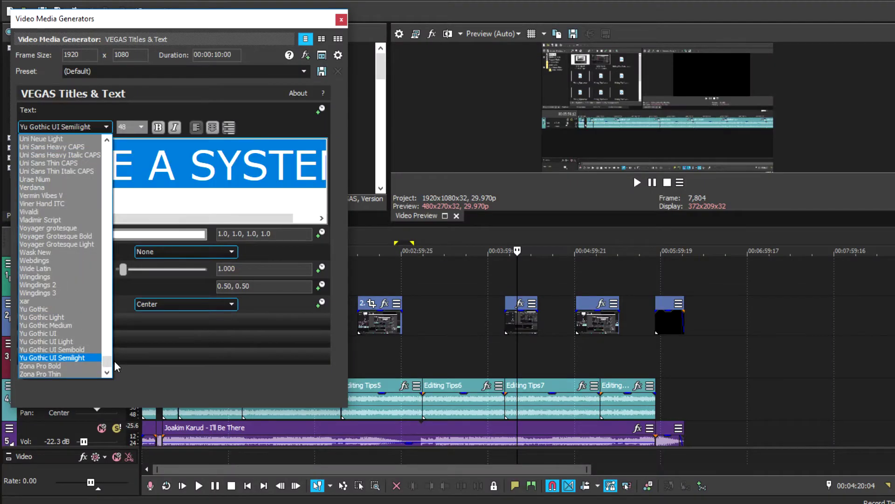
scroll(117, 280, up, 1)
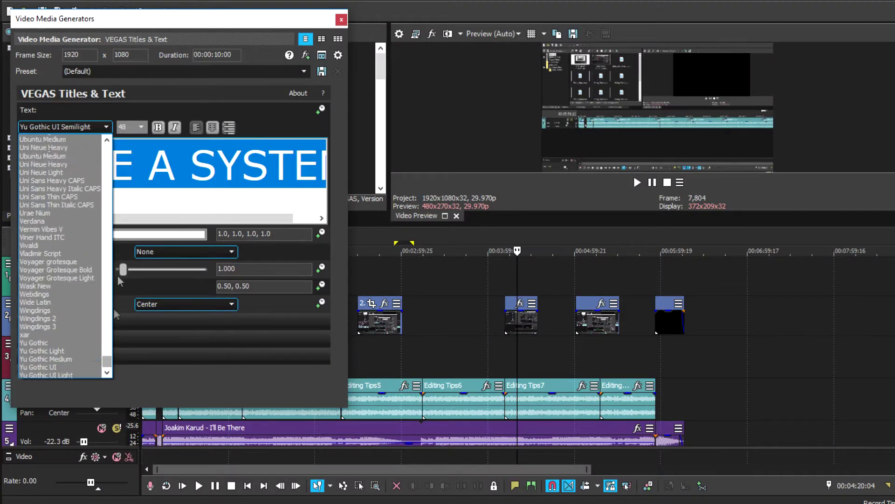
Format the MAKE A SYSTEM title in the BigNoodleTitling font, centre-aligned, at size 52.
drag(107, 360, 107, 196)
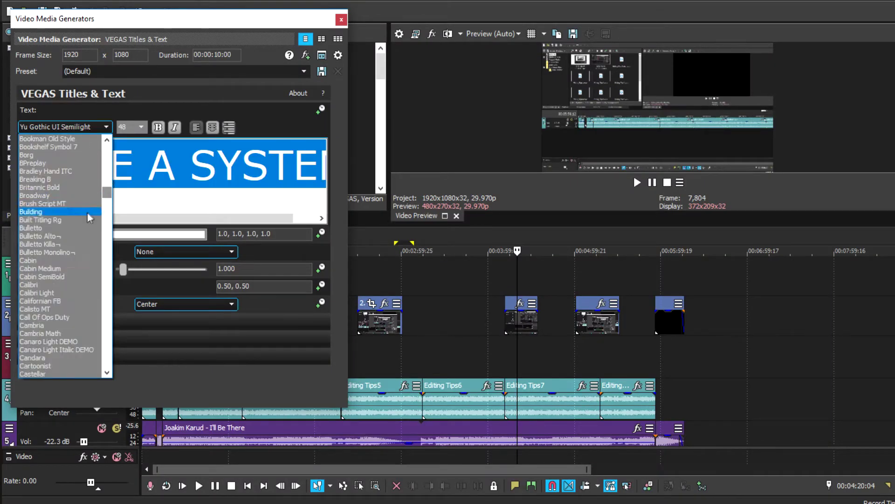
scroll(71, 246, up, 4)
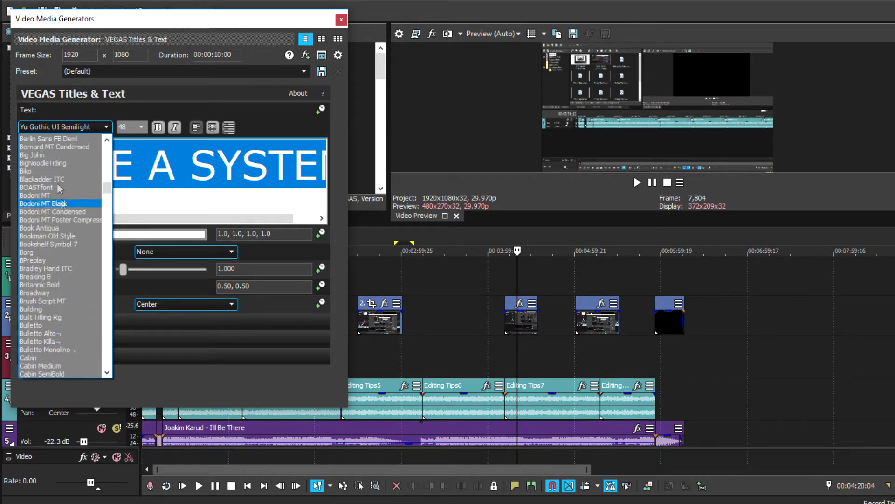
click(60, 163)
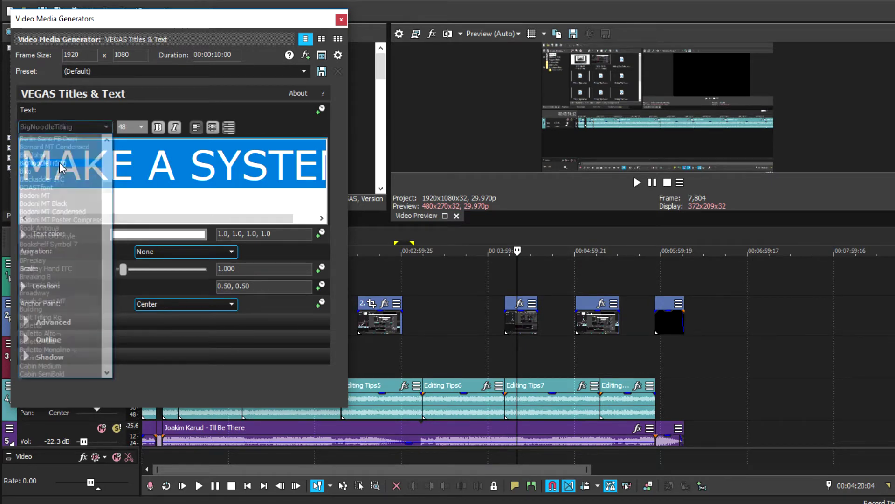
click(212, 128)
click(140, 128)
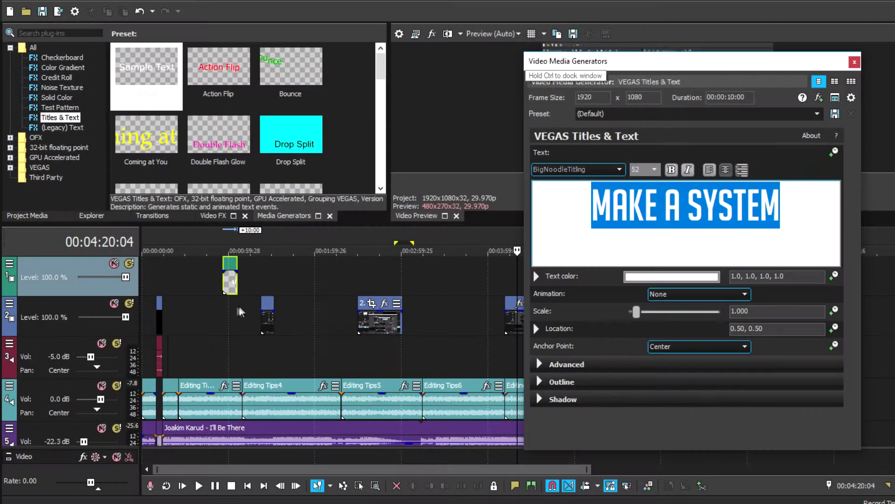
Preview the title at 00:01:01:11 with its settings window clear of the preview, and increase its scale slightly.
click(233, 306)
click(230, 305)
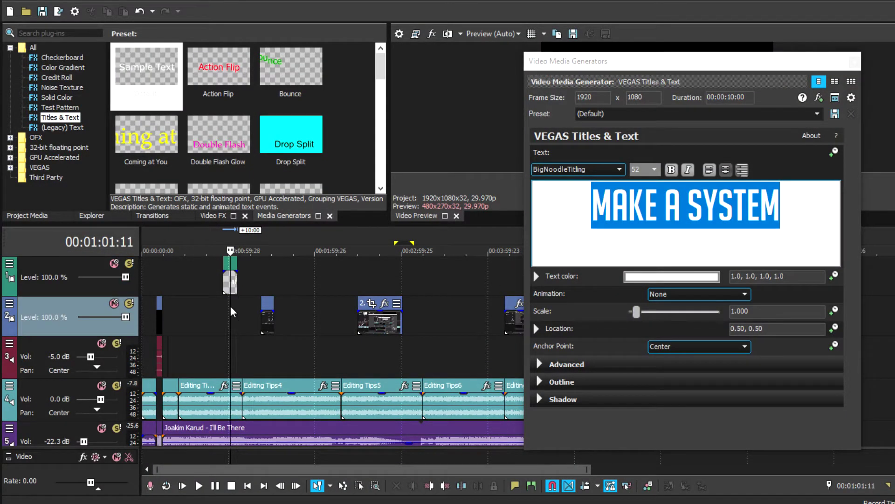
drag(639, 67, 182, 53)
drag(173, 286, 176, 287)
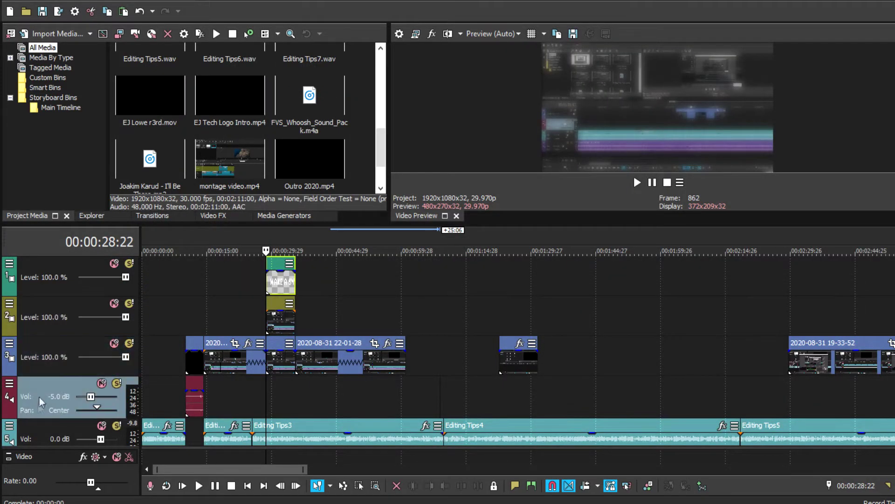
Show the display colour options for the top title track.
right_click(55, 279)
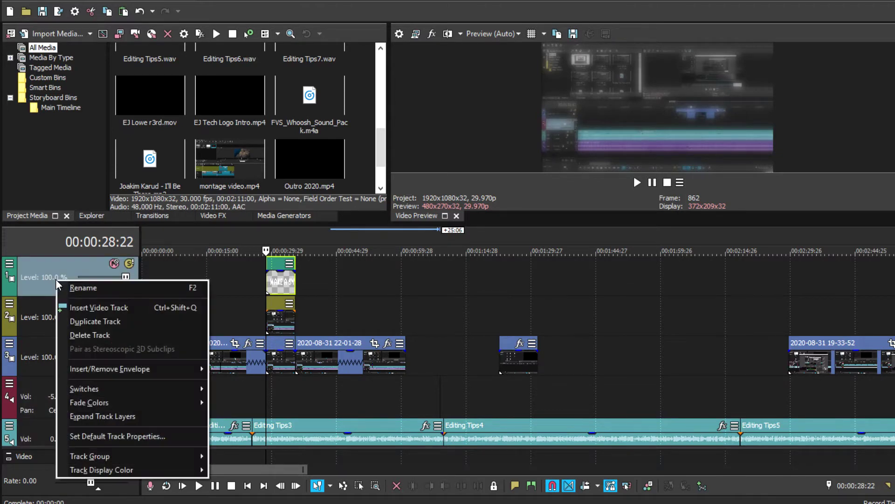
mouse_move(128, 472)
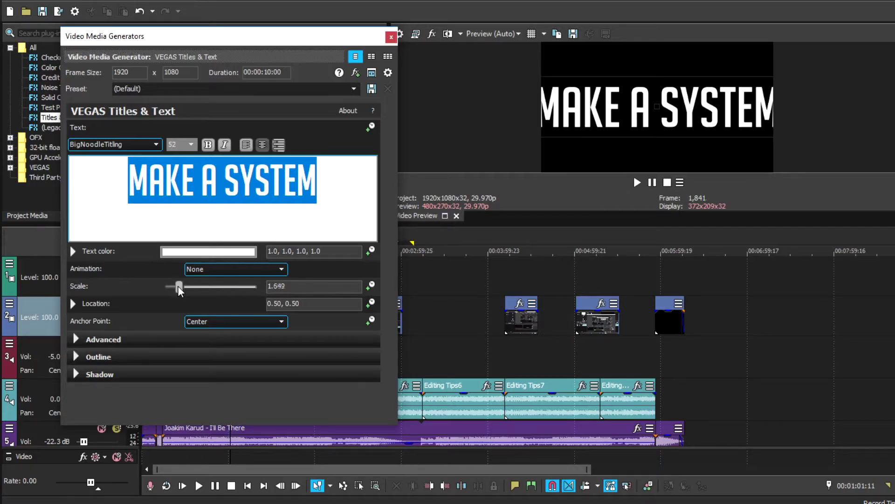
Set the MAKE A SYSTEM title's scale to about 1.312 and close its settings.
drag(179, 289, 176, 290)
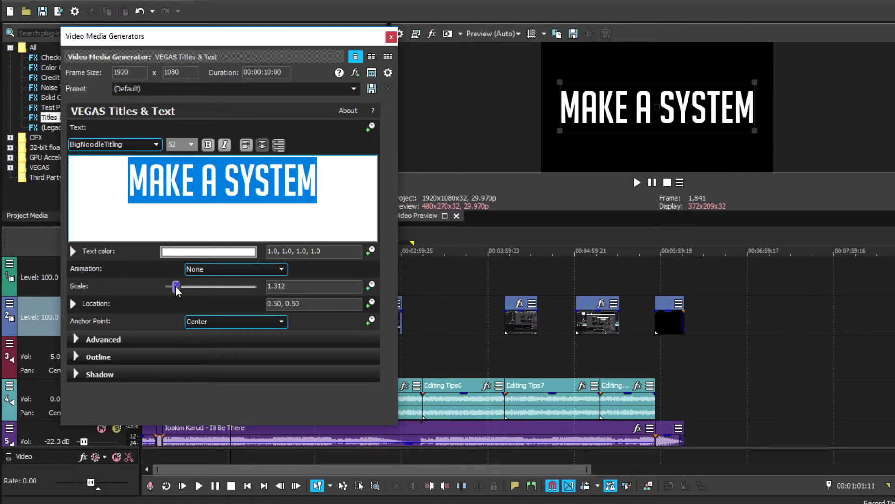
click(391, 37)
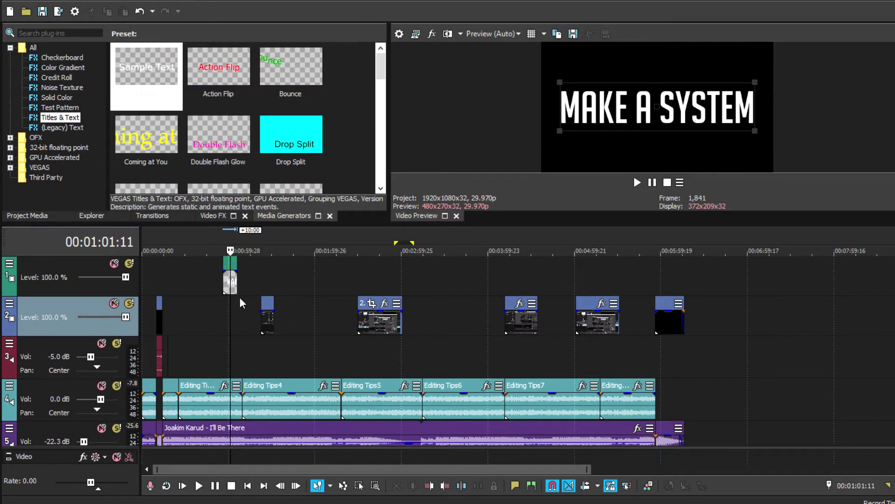
scroll(233, 287, up, 5)
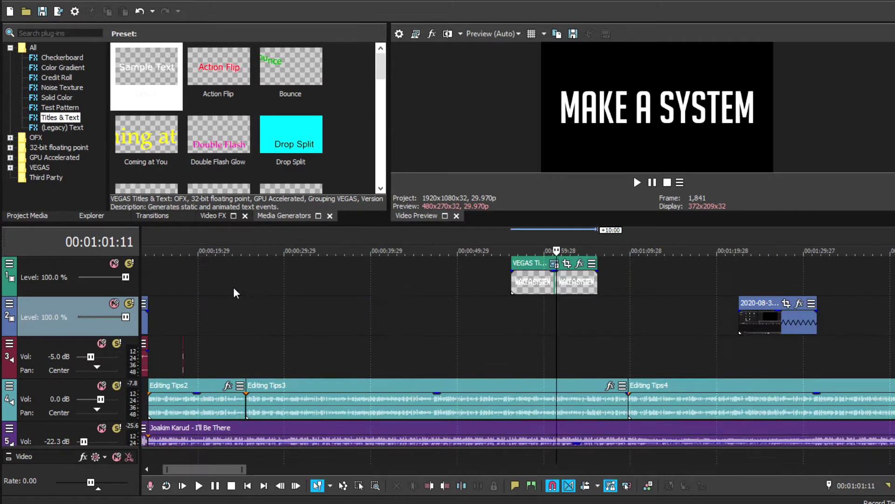
In the title's Pan/Crop, draw a thin rectangular mask above the text at the first frame and stretch it down over the text at 00:00:00:05.
click(567, 264)
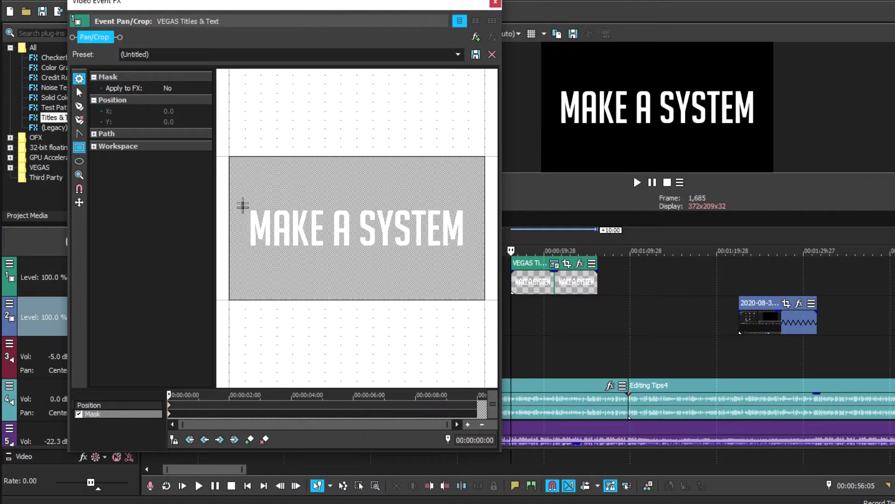
mouse_move(242, 203)
mouse_down()
mouse_move(310, 256)
mouse_move(466, 246)
mouse_move(477, 206)
mouse_up()
scroll(201, 408, up, 6)
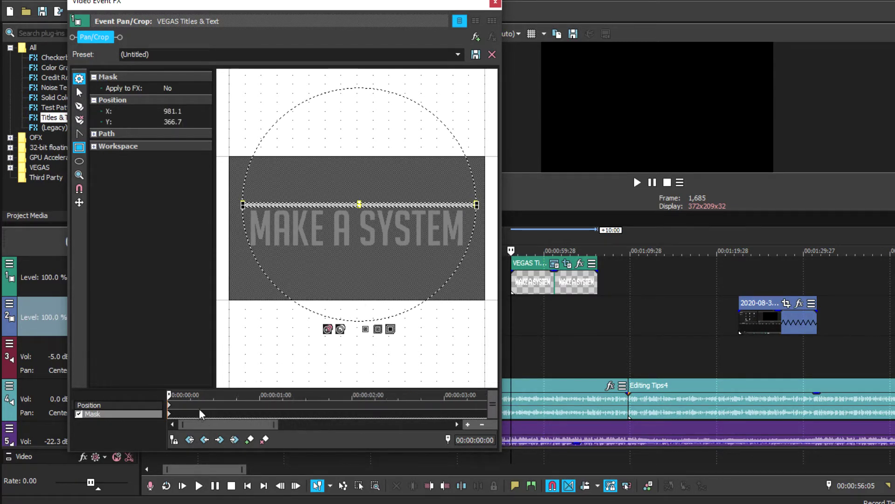
click(228, 414)
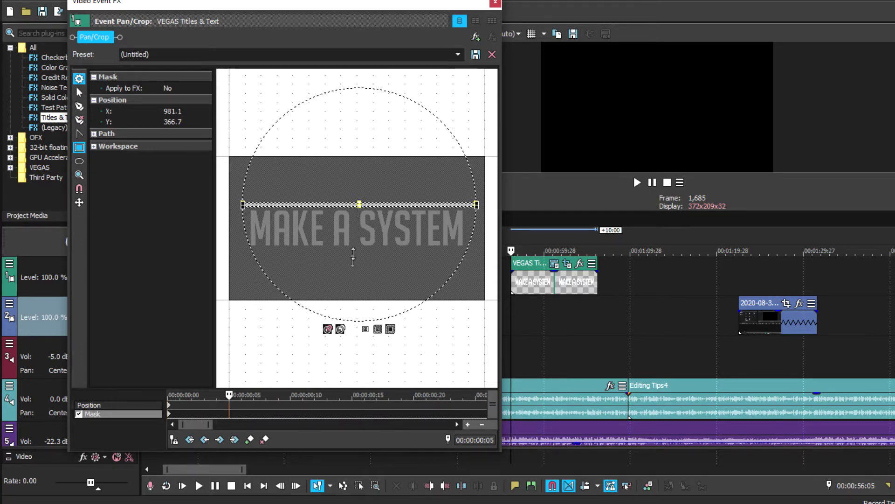
drag(353, 206, 352, 262)
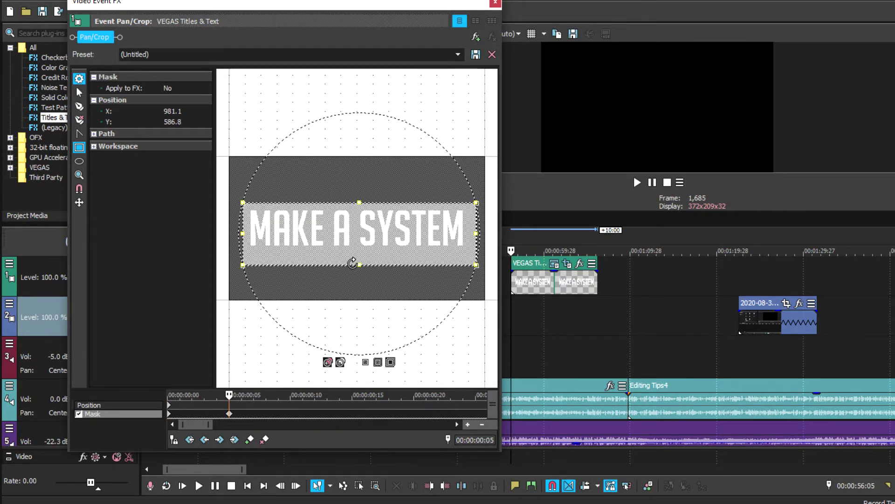
Set both mask keyframes to Smooth interpolation and close the Pan/Crop window.
right_click(228, 414)
click(252, 377)
right_click(169, 413)
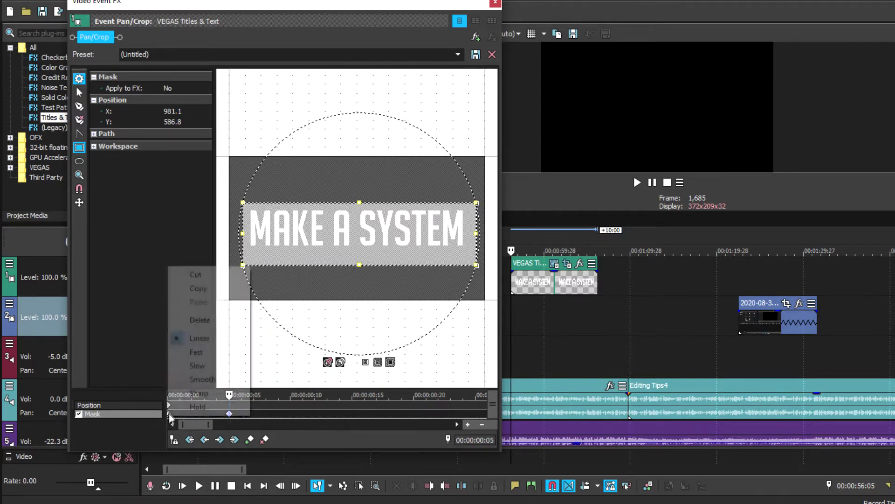
click(207, 384)
right_click(229, 414)
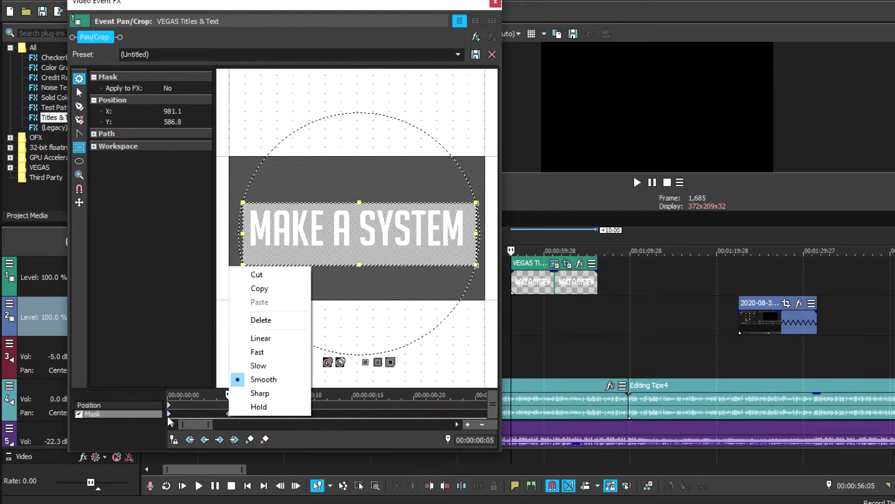
click(169, 414)
right_click(169, 413)
click(376, 364)
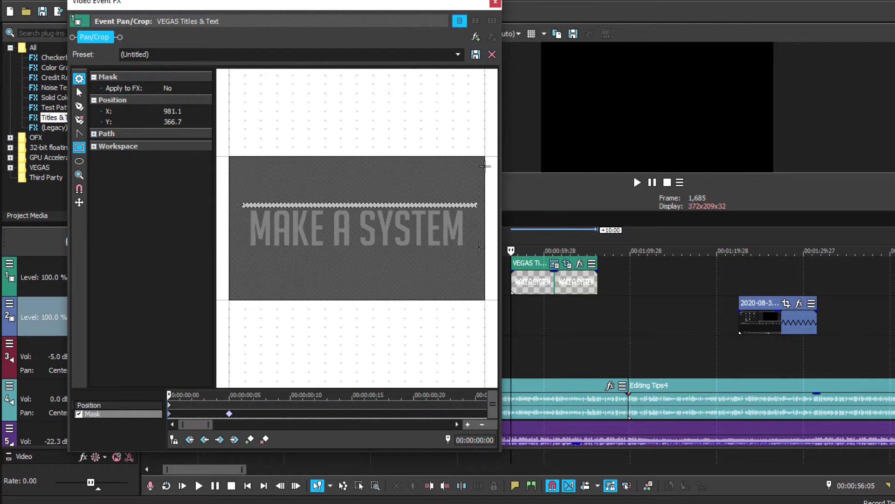
click(496, 3)
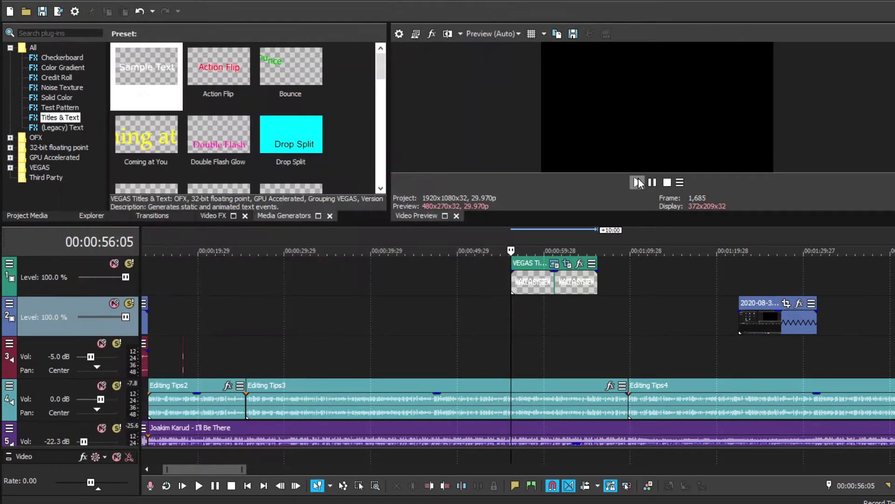
Play the title from 00:00:56:05 to check the mask reveal animation.
click(638, 183)
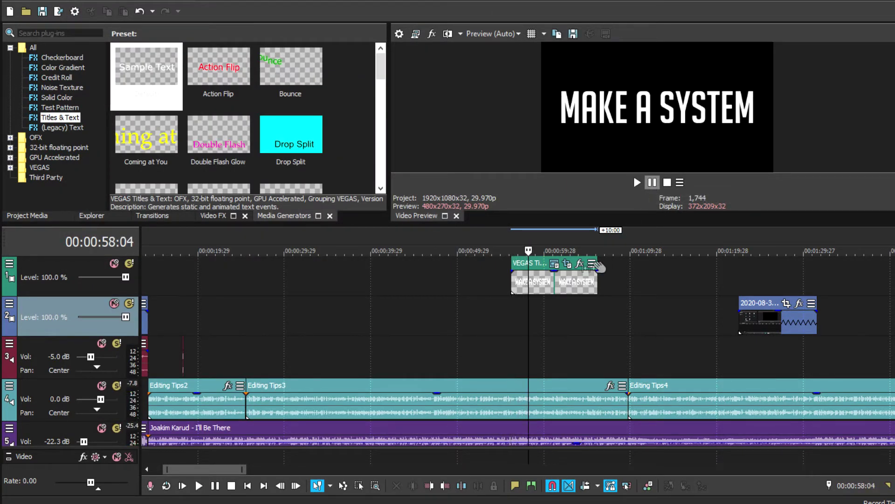
key(space)
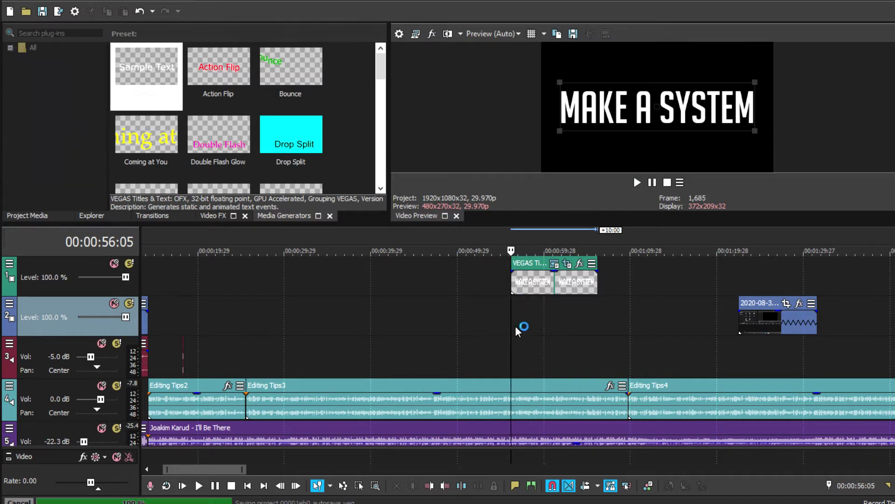
scroll(515, 326, down, 8)
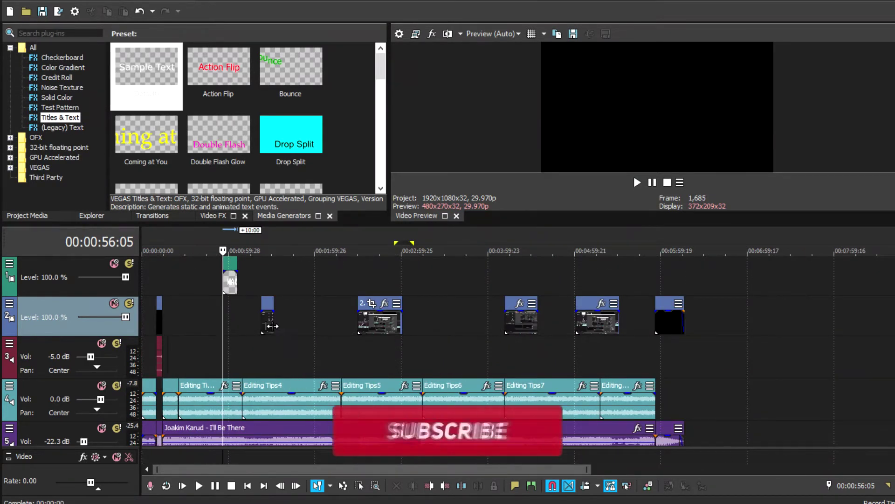
Move the MAKE A SYSTEM title earlier on the top track, near the start of Editing Tips3.
click(269, 323)
scroll(356, 303, up, 6)
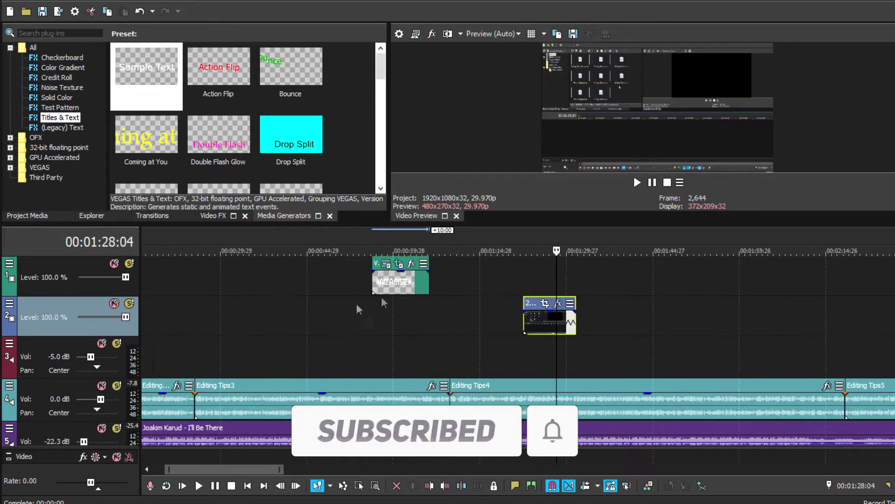
drag(390, 282, 220, 286)
scroll(250, 312, down, 8)
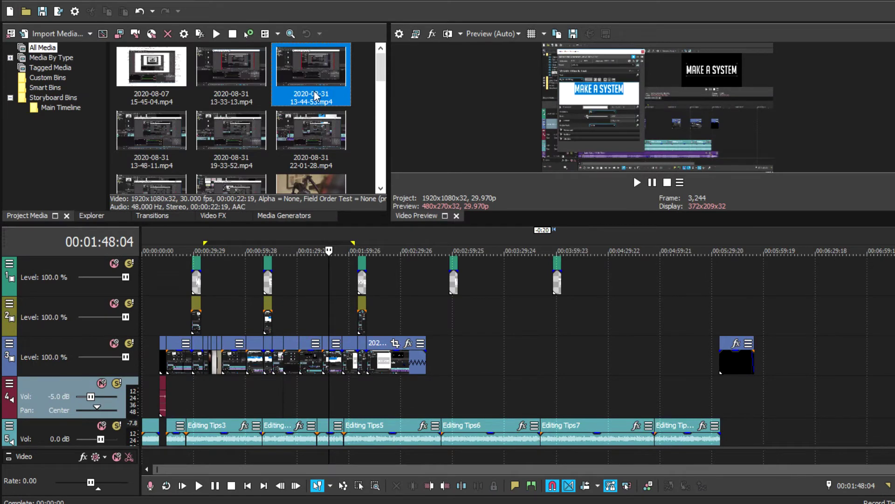
drag(463, 229, 465, 362)
scroll(321, 133, down, 3)
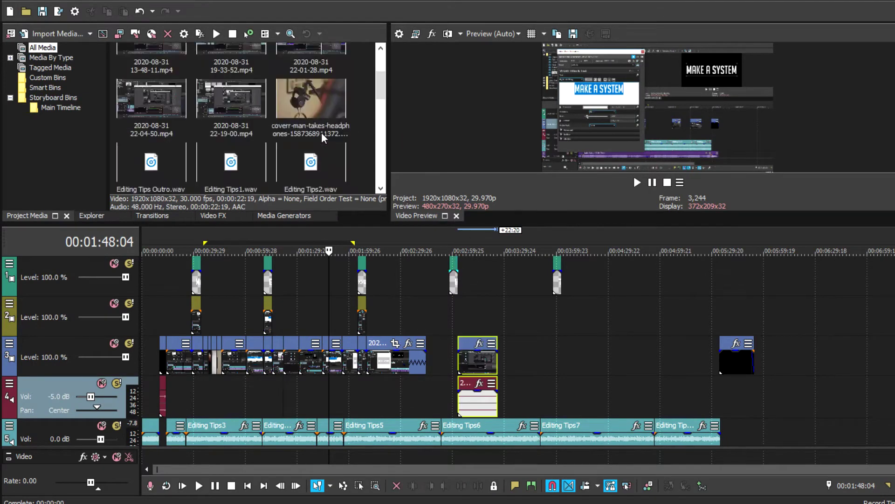
scroll(251, 119, down, 3)
drag(149, 154, 631, 372)
scroll(340, 132, down, 3)
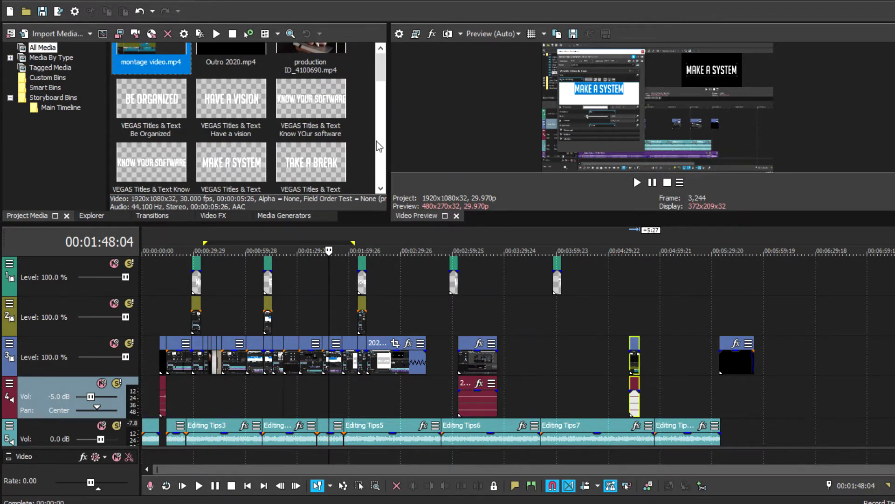
scroll(376, 140, up, 10)
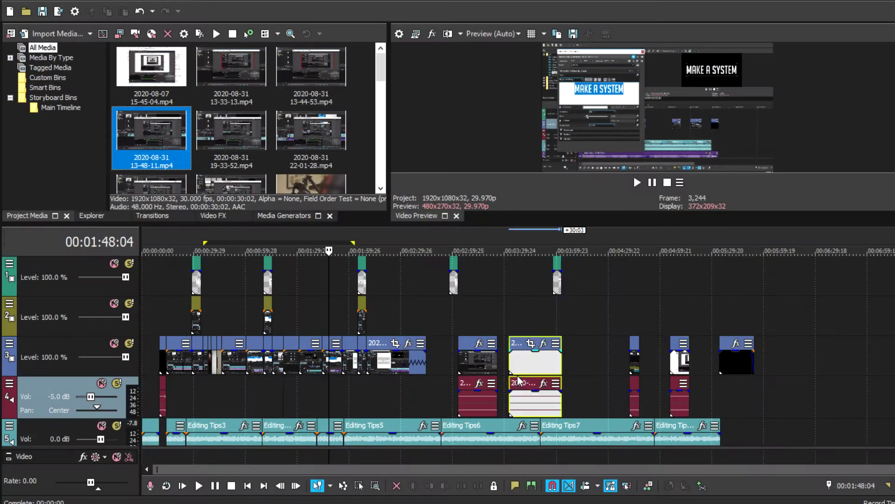
click(298, 89)
drag(252, 135, 574, 347)
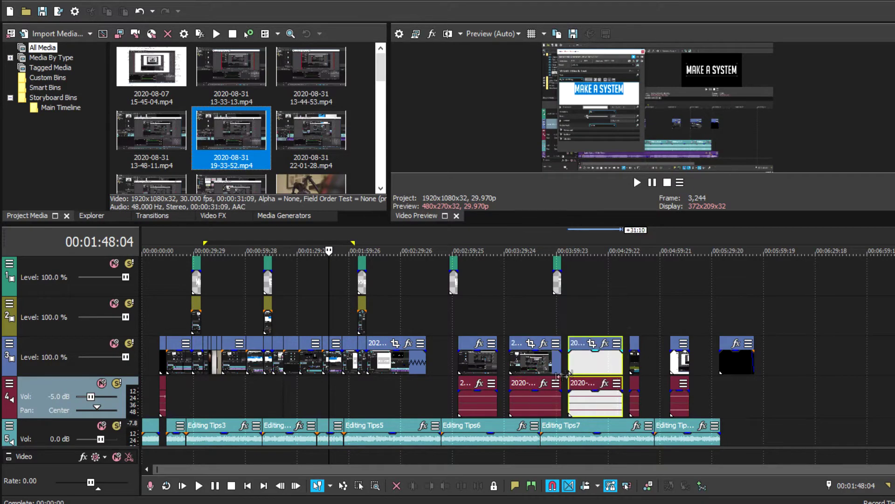
scroll(684, 396, up, 3)
scroll(512, 311, down, 3)
click(510, 310)
scroll(511, 311, up, 5)
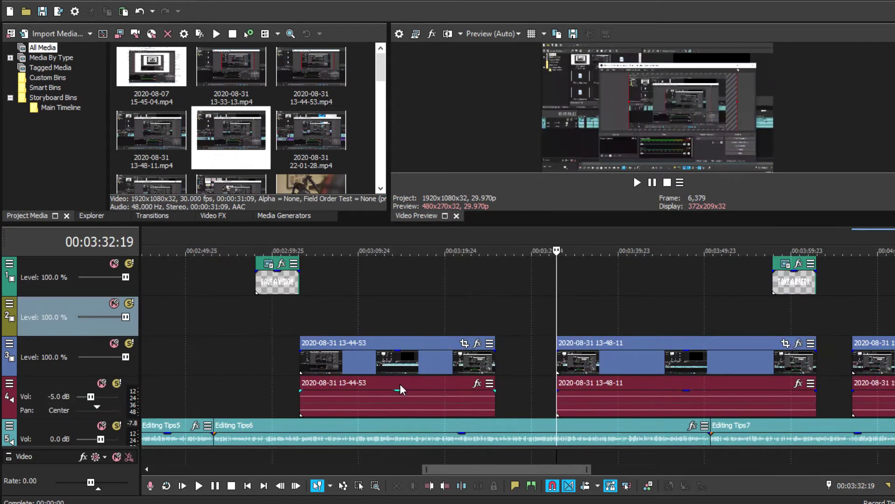
click(399, 383)
key(Delete)
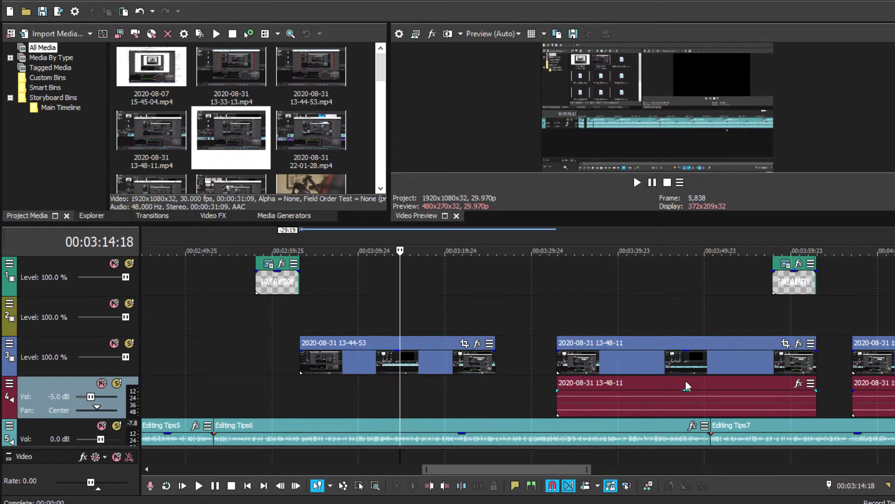
click(685, 383)
key(Delete)
scroll(702, 392, down, 2)
click(714, 384)
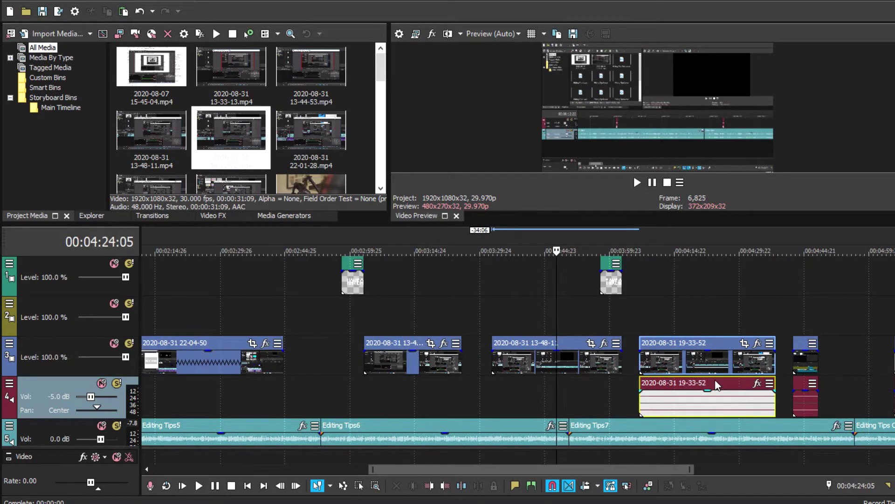
key(Delete)
click(801, 384)
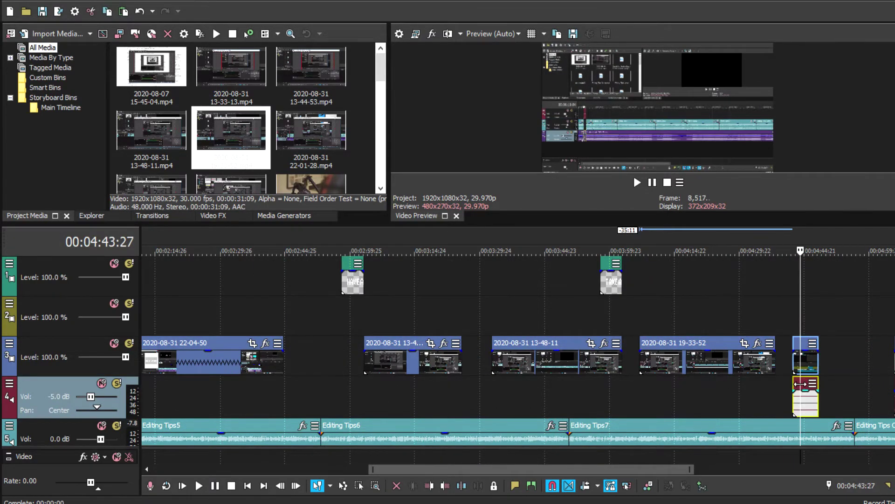
key(Delete)
click(894, 384)
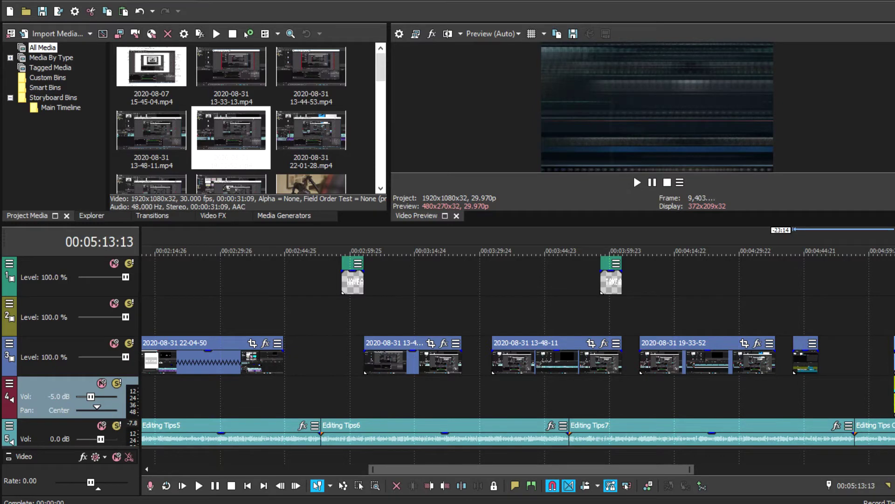
key(Delete)
scroll(747, 439, up, 2)
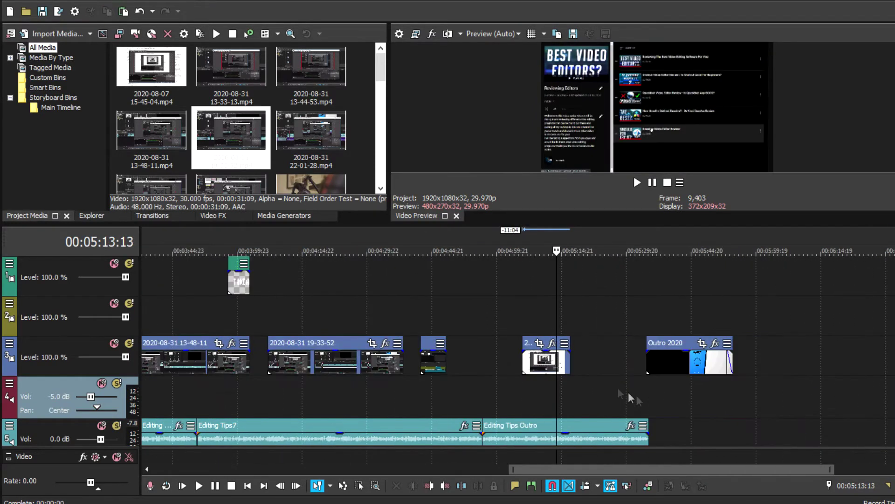
click(534, 388)
scroll(535, 389, up, 4)
mouse_move(554, 388)
mouse_down()
mouse_move(539, 388)
mouse_move(560, 388)
mouse_up()
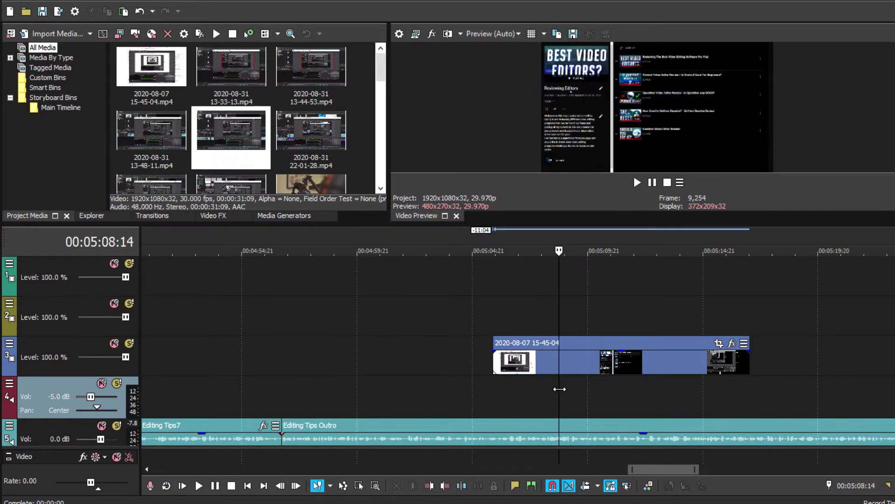
click(559, 366)
right_click(560, 366)
click(607, 210)
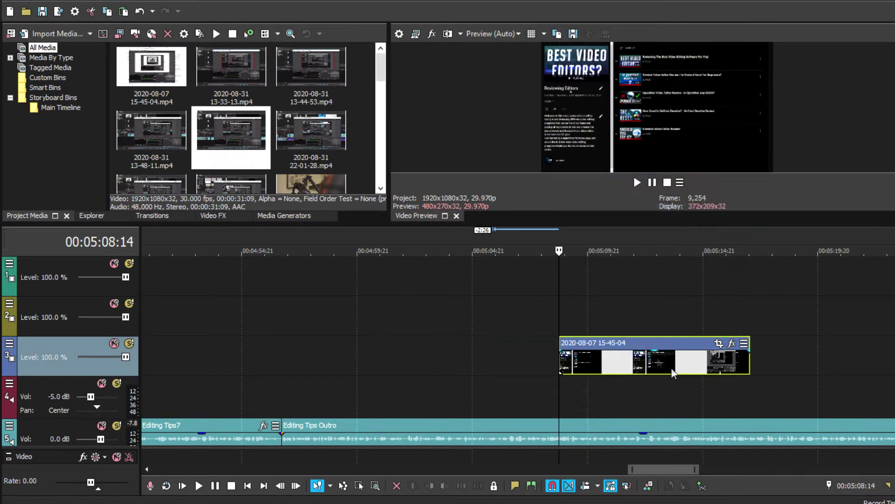
click(694, 381)
mouse_move(694, 381)
mouse_down()
mouse_move(682, 380)
mouse_move(705, 381)
mouse_move(692, 381)
mouse_up()
right_click(693, 366)
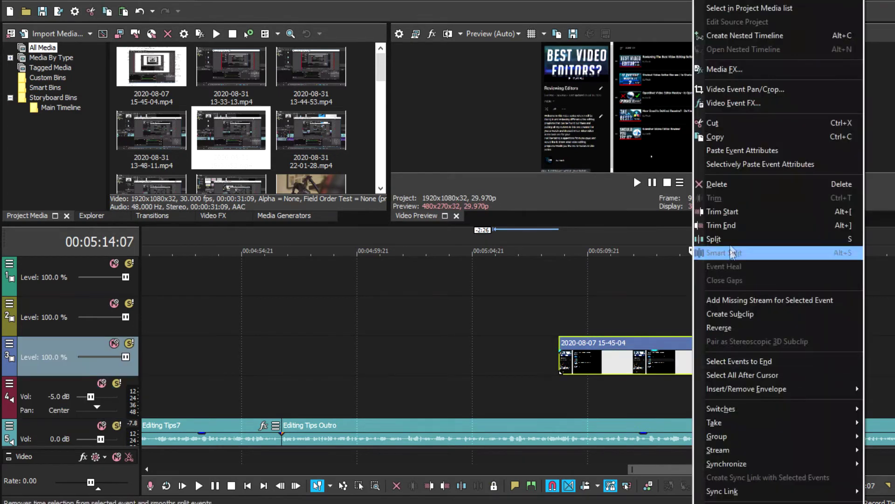
click(736, 225)
scroll(532, 366, down, 3)
drag(532, 366, 636, 367)
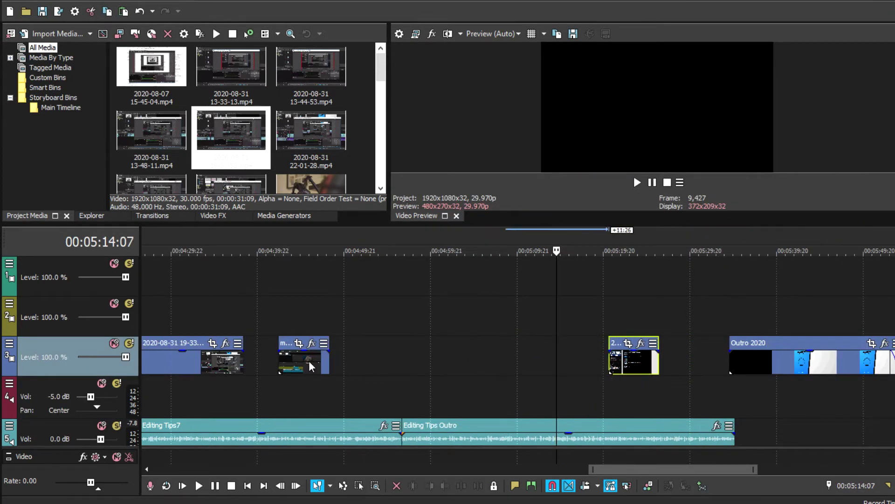
drag(310, 362, 530, 367)
scroll(513, 377, down, 6)
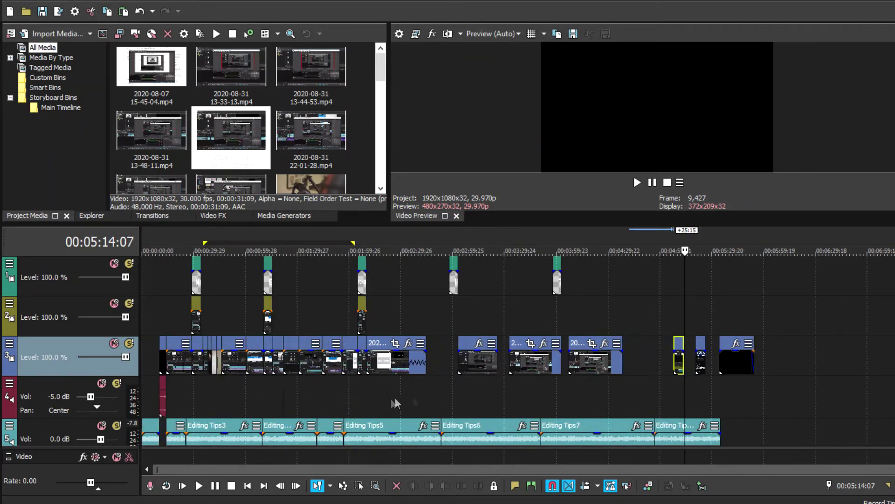
click(460, 386)
scroll(462, 385, up, 5)
drag(637, 368, 490, 370)
click(448, 395)
right_click(449, 364)
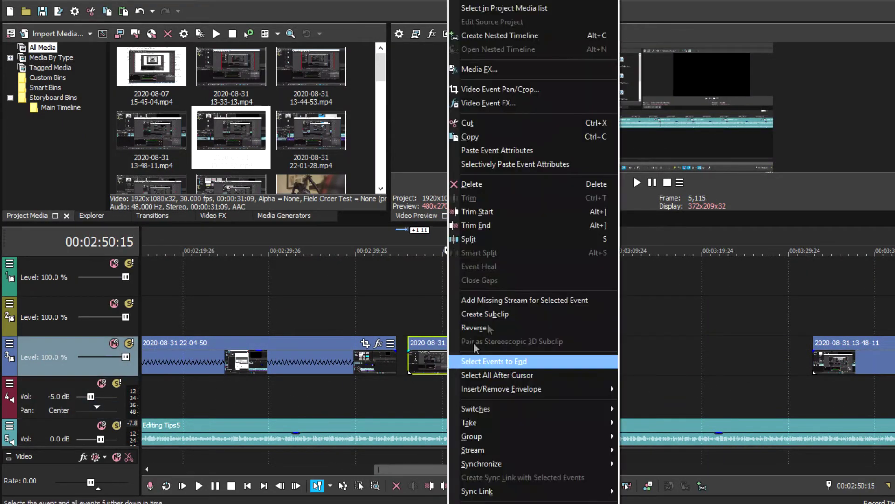
click(490, 225)
click(140, 11)
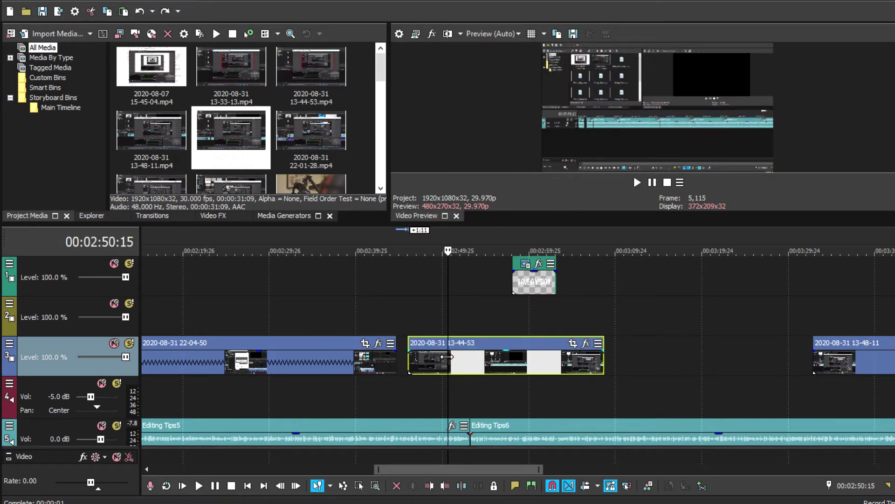
right_click(446, 356)
click(480, 212)
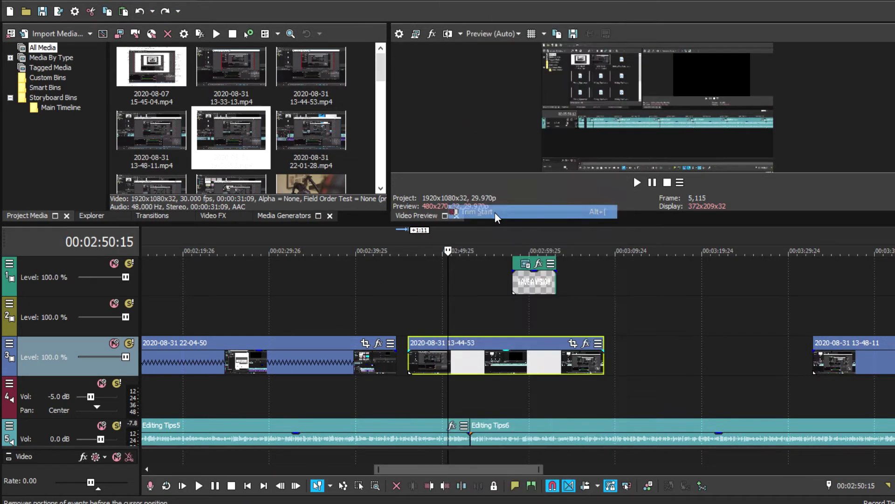
click(558, 368)
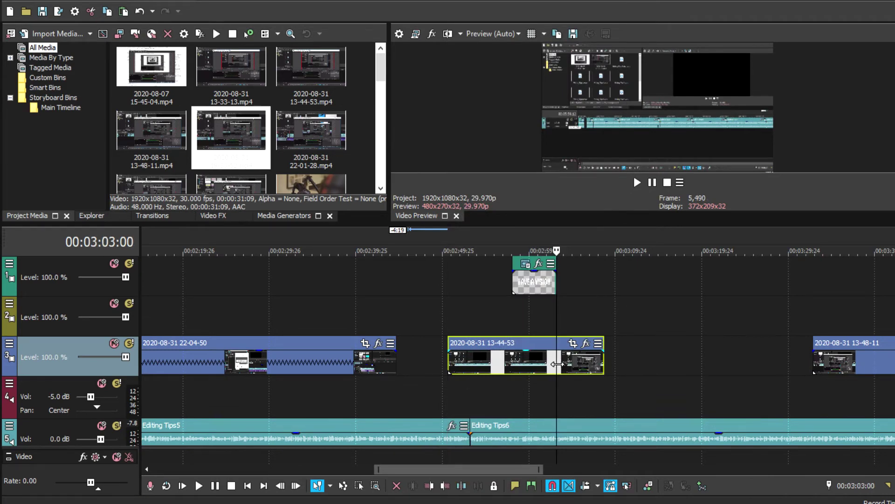
right_click(558, 366)
click(587, 225)
drag(510, 365, 465, 364)
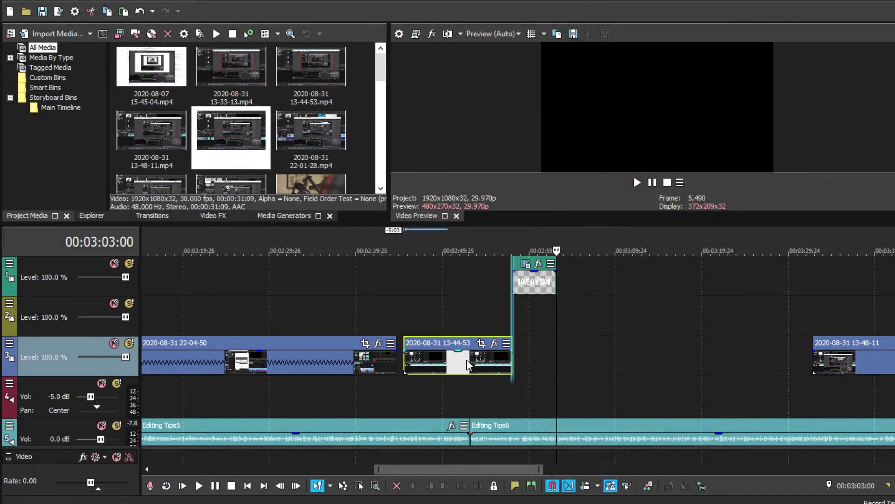
scroll(483, 385, down, 2)
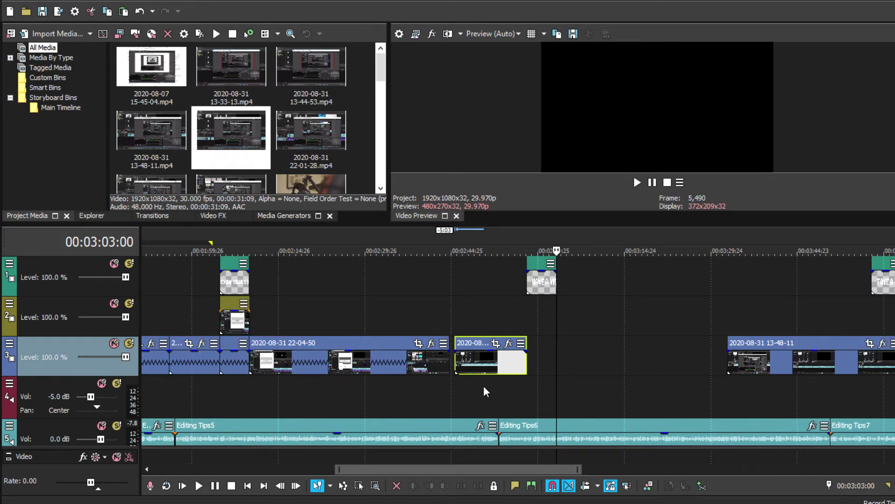
scroll(485, 387, down, 2)
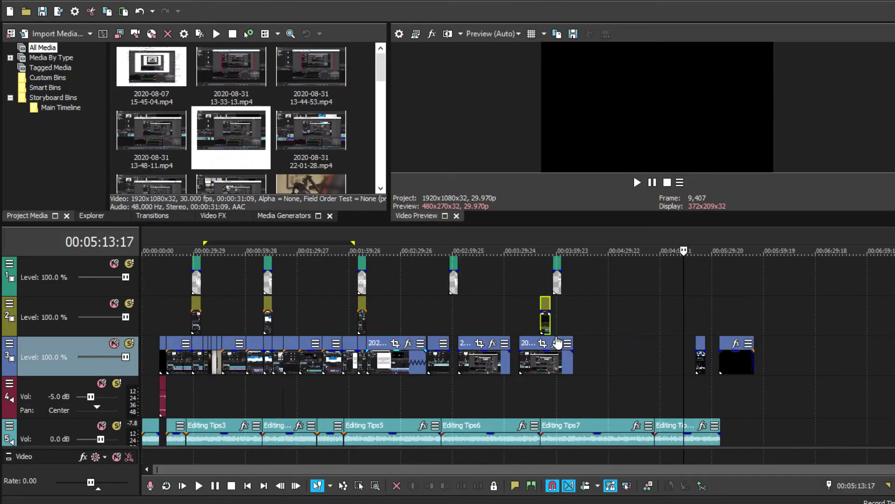
With the cursor at 00:03:52:28, open Pan/Crop for the montage video clip on track 2 and enlarge its frame to about 1,981 × 1,169.
click(548, 326)
click(551, 385)
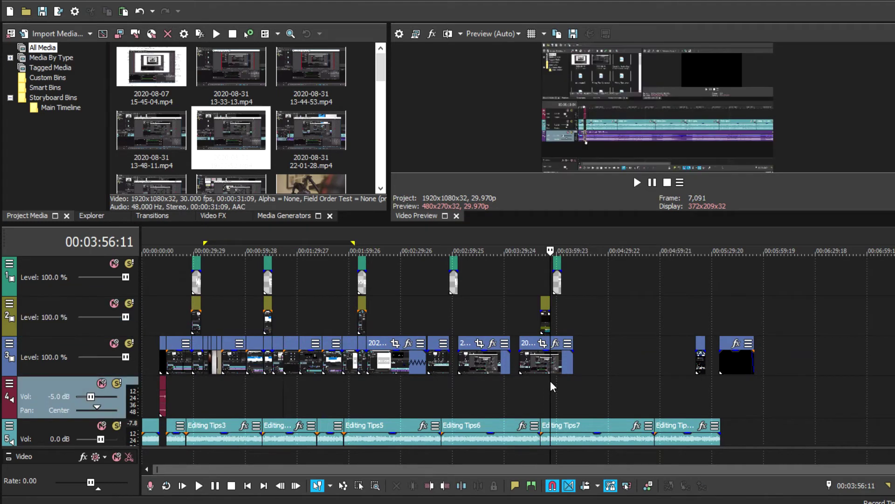
scroll(522, 388, up, 4)
scroll(521, 393, up, 2)
click(497, 393)
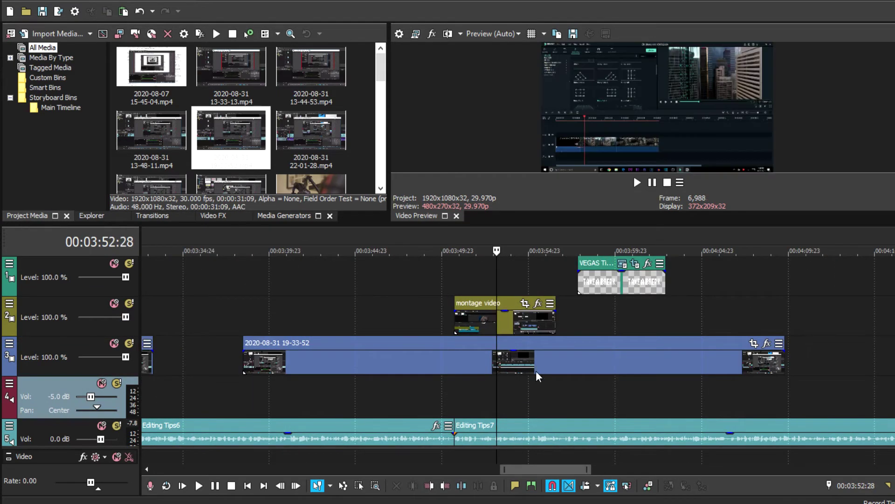
click(526, 304)
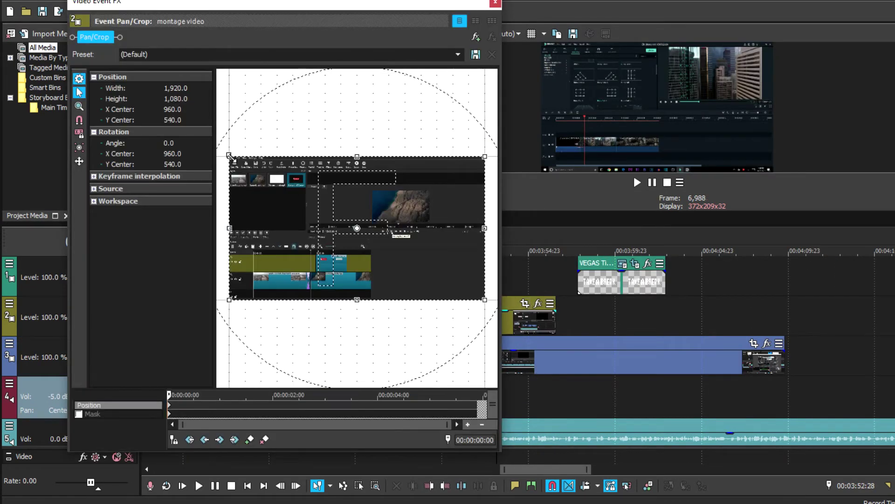
drag(230, 157, 225, 151)
drag(485, 300, 492, 309)
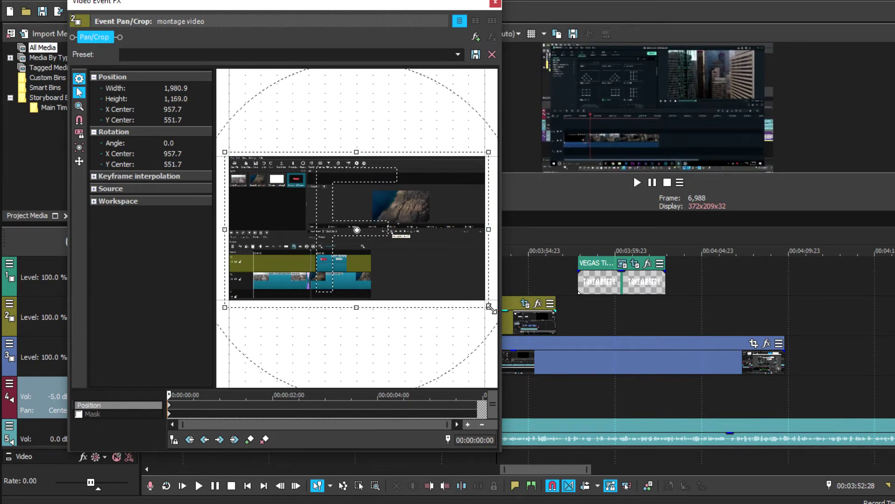
Reduce the Pan/Crop frame's height to 1,080 and recenter it at X 960, Y 540.
drag(448, 261, 448, 261)
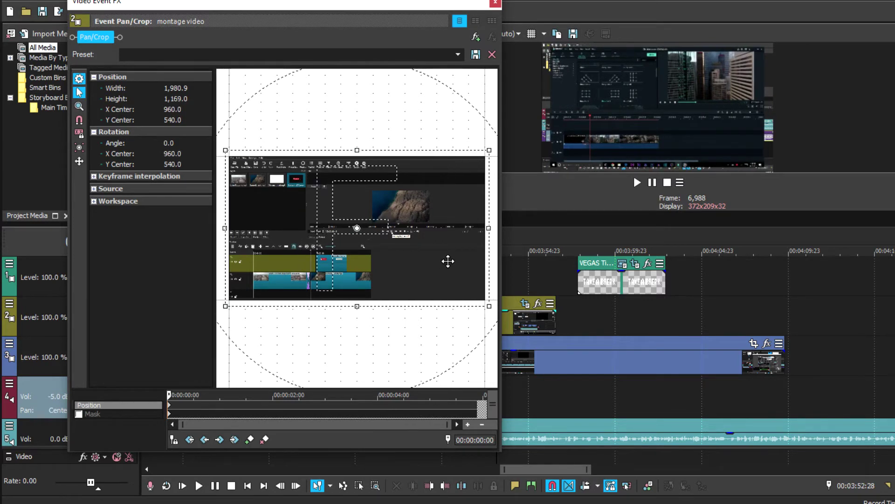
drag(358, 149, 358, 153)
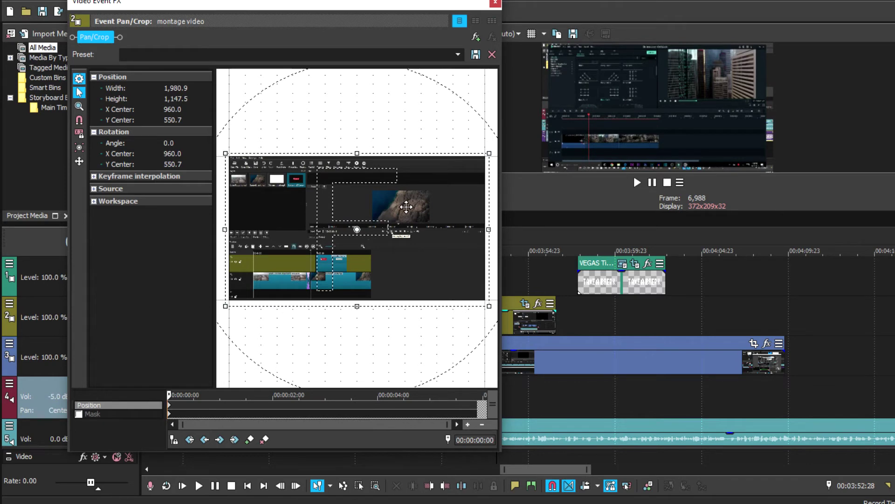
drag(406, 207, 406, 205)
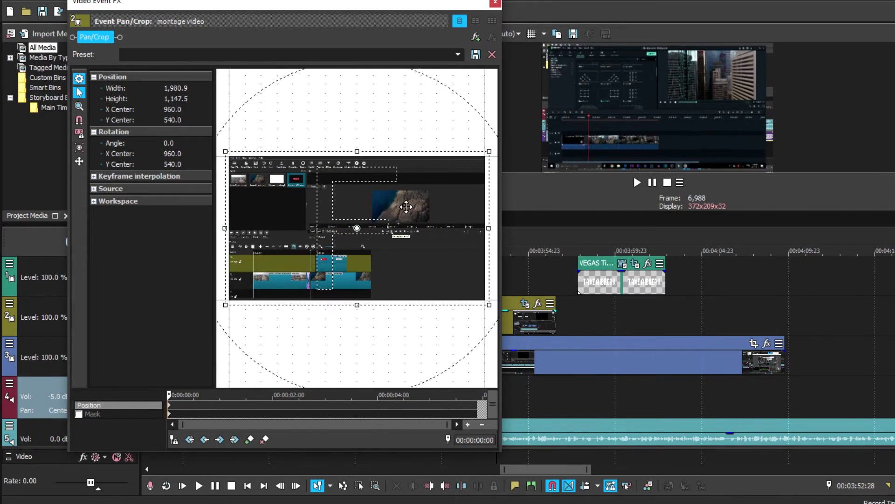
drag(358, 307, 359, 302)
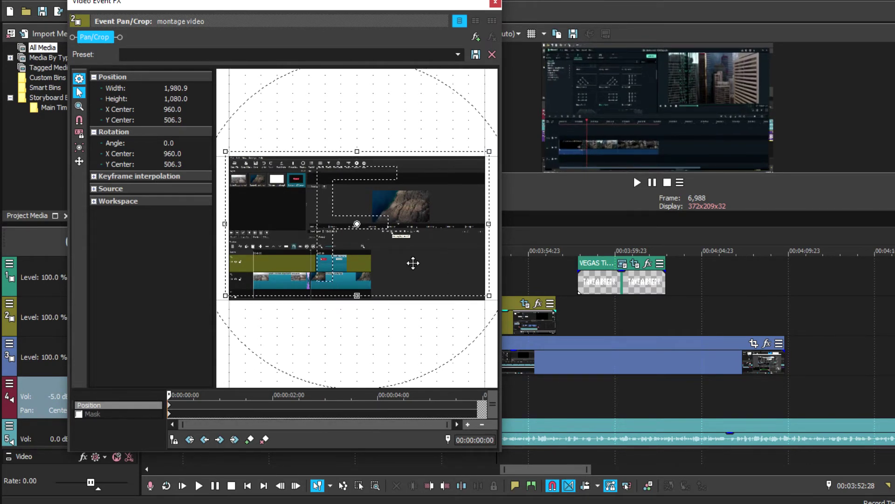
drag(414, 263, 413, 263)
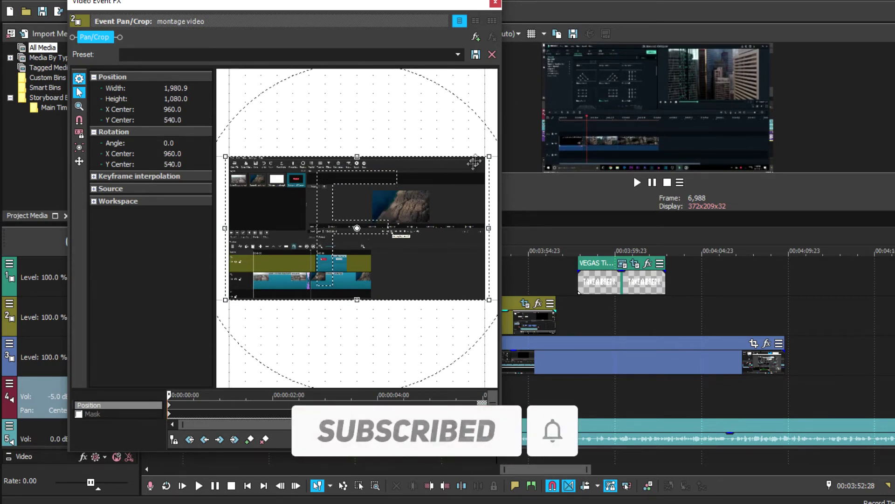
Enlarge the Pan/Crop frame to 2,040 × 1,147.5 and recenter it at X 960, Y 540.
drag(489, 156, 495, 147)
scroll(462, 208, down, 3)
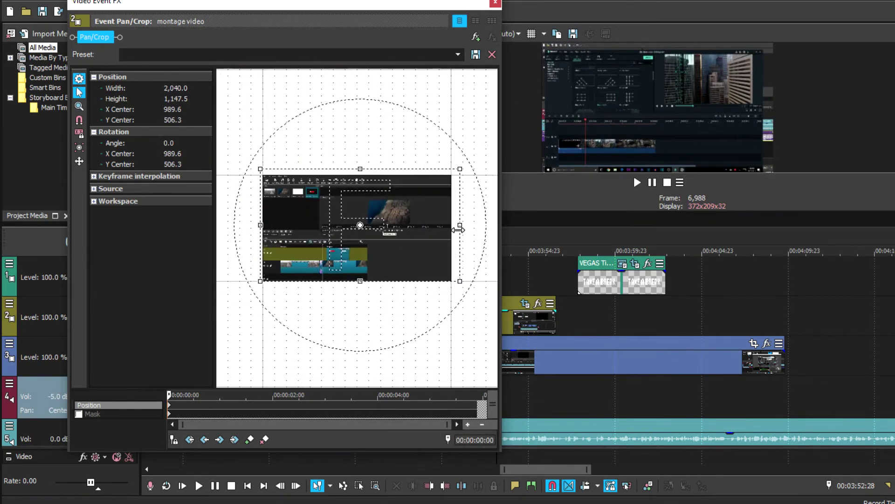
drag(457, 228, 460, 227)
key(Left)
key(Right)
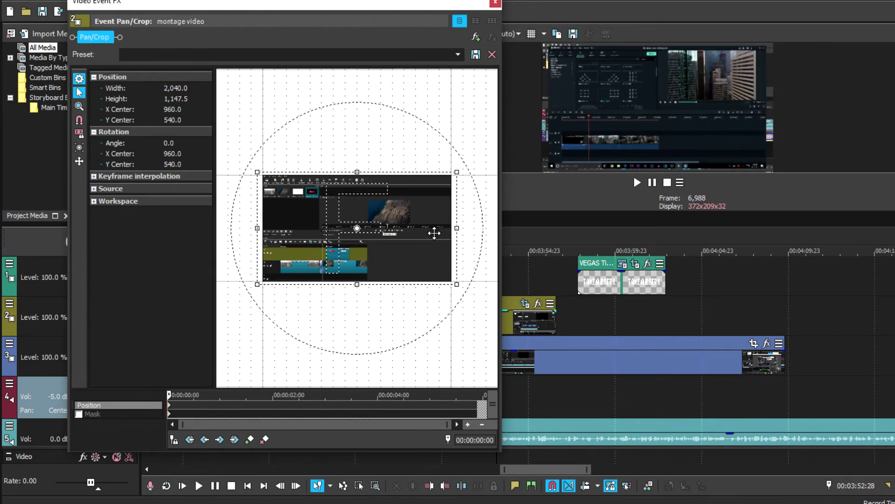
Narrow the Pan/Crop frame to a width of about 1,983, recenter it at X 960, and close the Pan/Crop window.
mouse_move(256, 233)
mouse_down()
mouse_move(264, 232)
mouse_move(256, 232)
mouse_up()
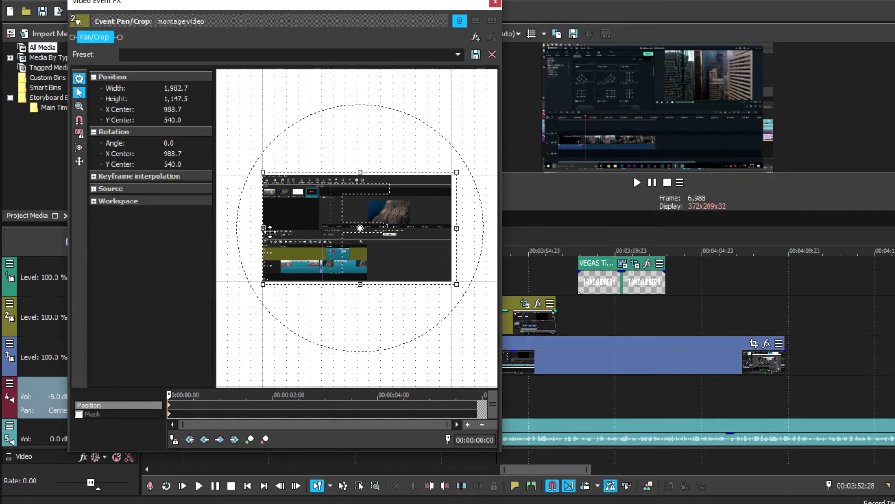
key(Left)
key(Right)
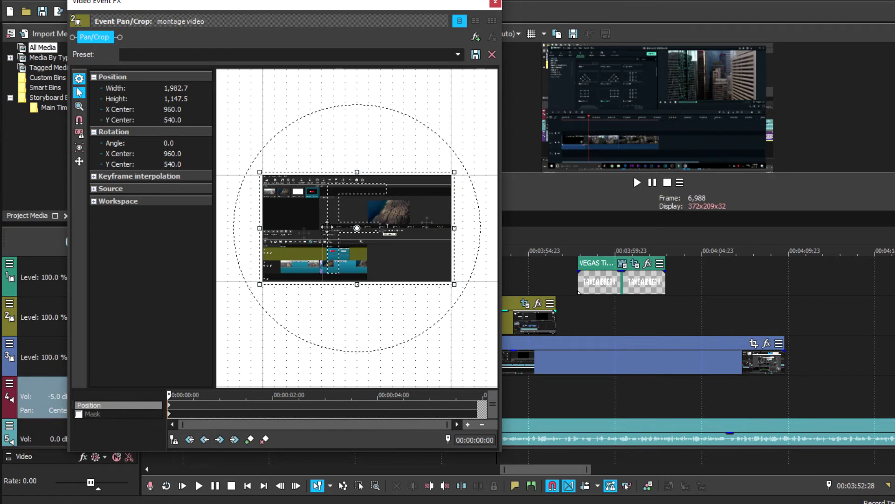
click(496, 3)
Check the timeline around the montage video overlay and the short track 3 clip before Outro 2020.
scroll(504, 385, down, 3)
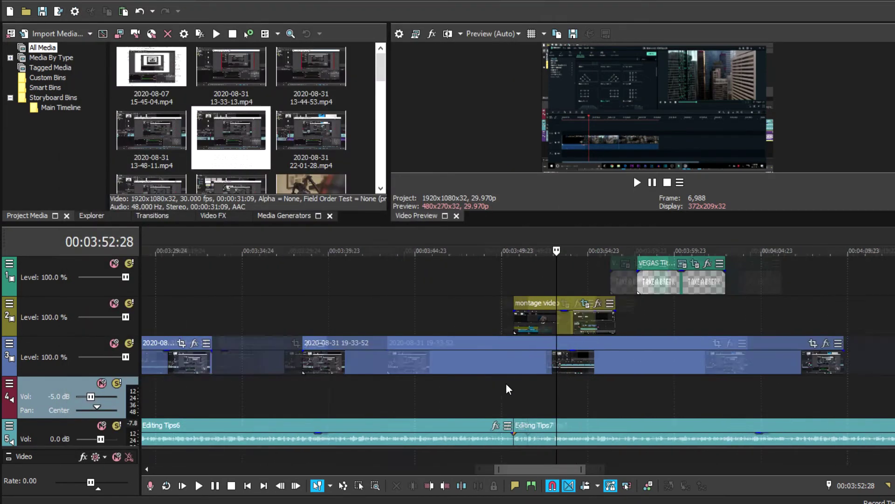
click(553, 397)
click(570, 396)
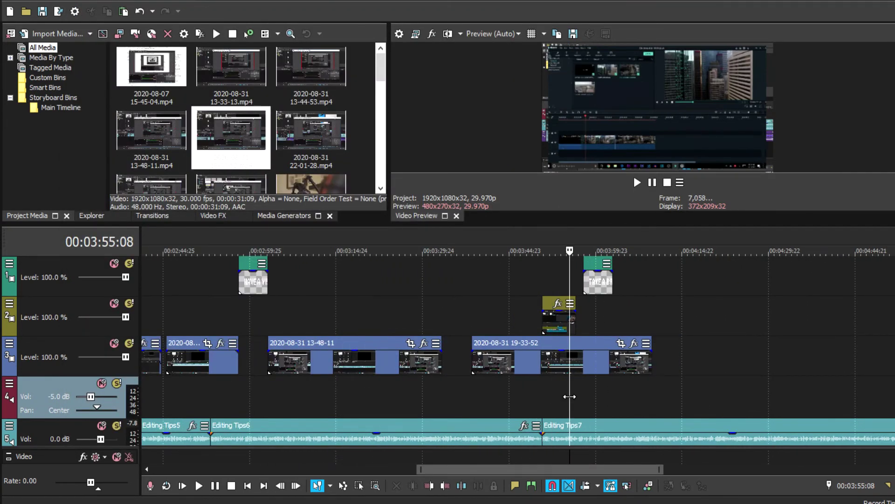
click(560, 326)
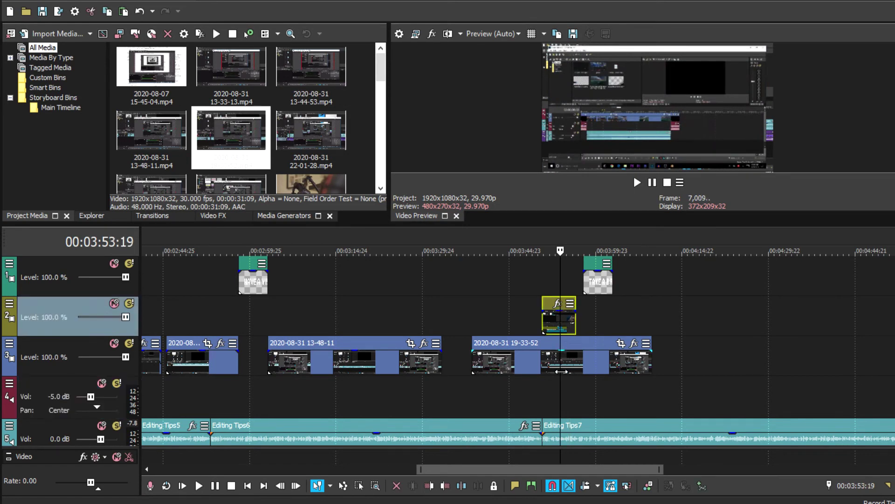
scroll(568, 381, down, 3)
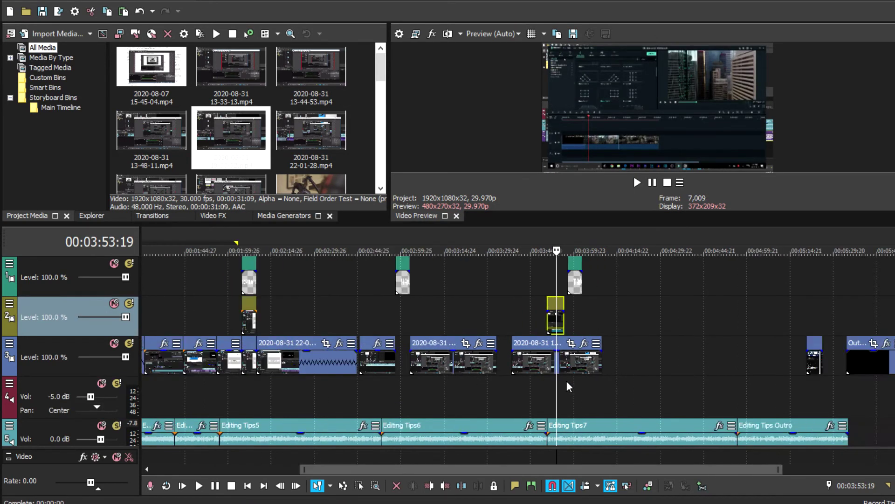
click(749, 359)
scroll(536, 369, up, 3)
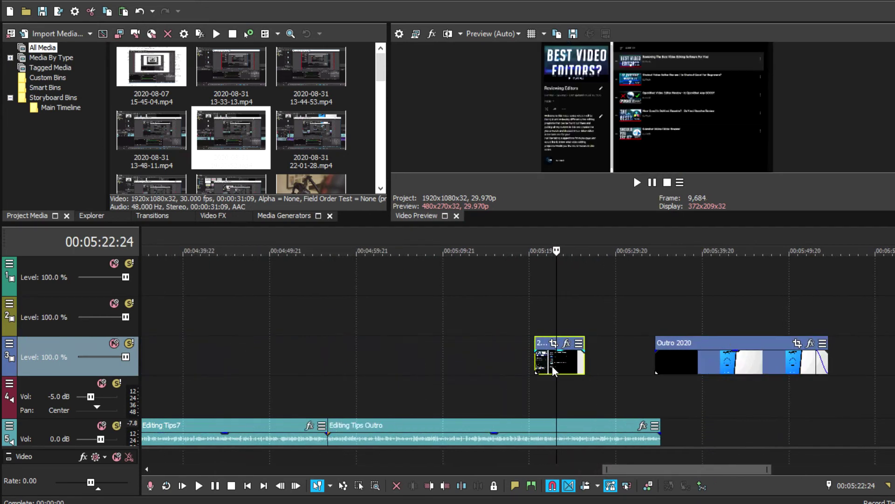
scroll(494, 373, down, 5)
click(357, 371)
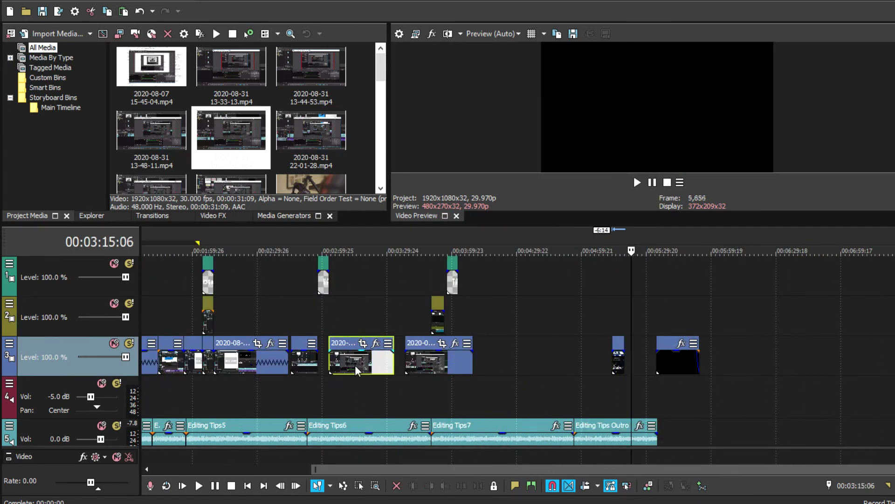
scroll(387, 369, up, 3)
click(527, 372)
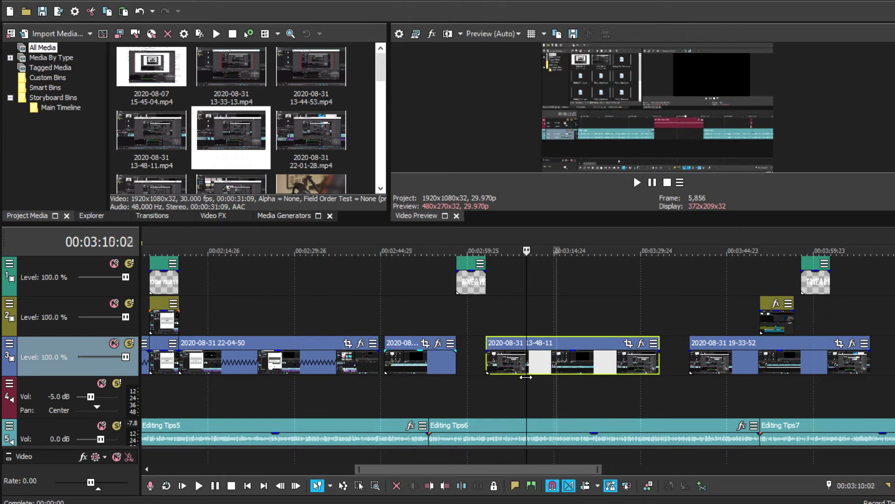
click(532, 373)
click(534, 372)
right_click(531, 373)
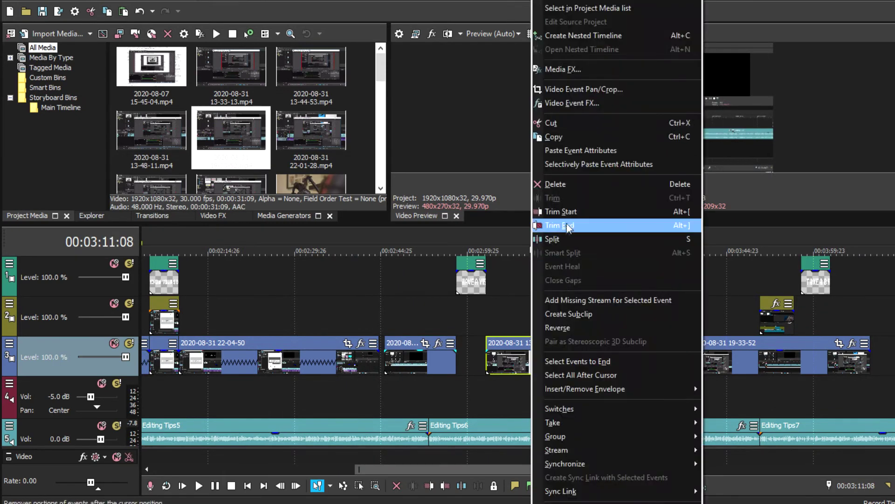
click(572, 212)
click(615, 365)
click(629, 361)
right_click(628, 361)
click(667, 226)
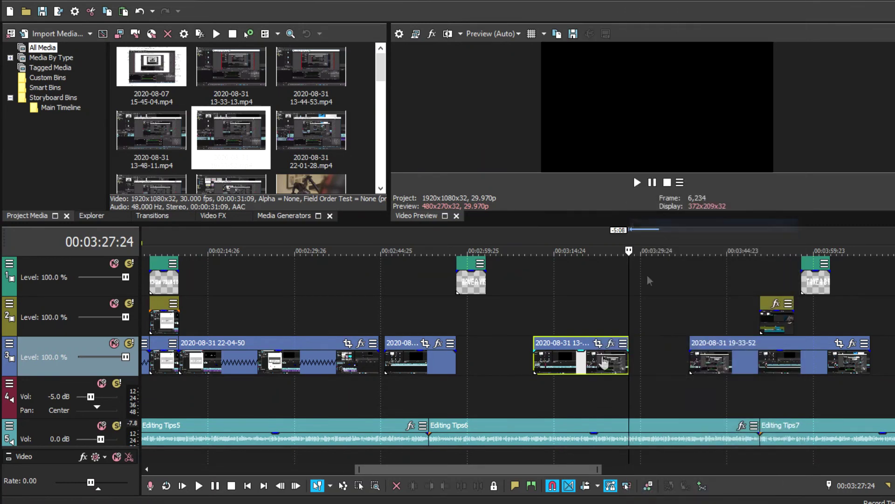
click(723, 367)
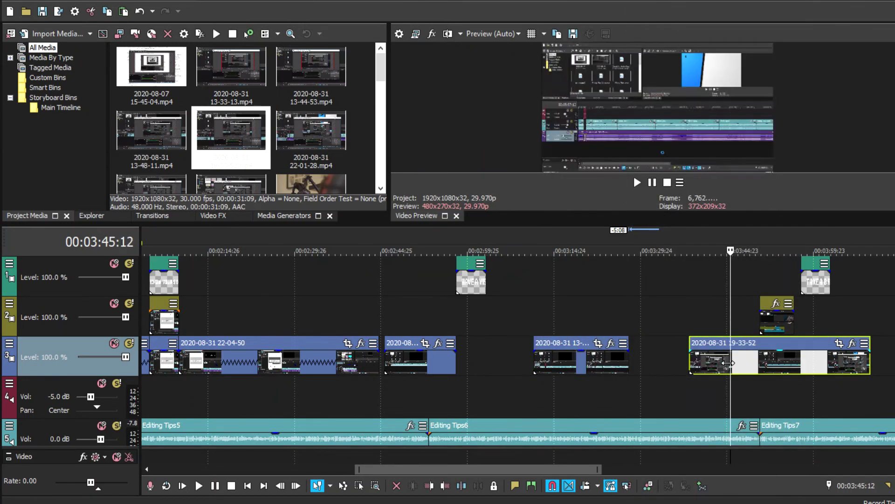
right_click(733, 369)
click(753, 226)
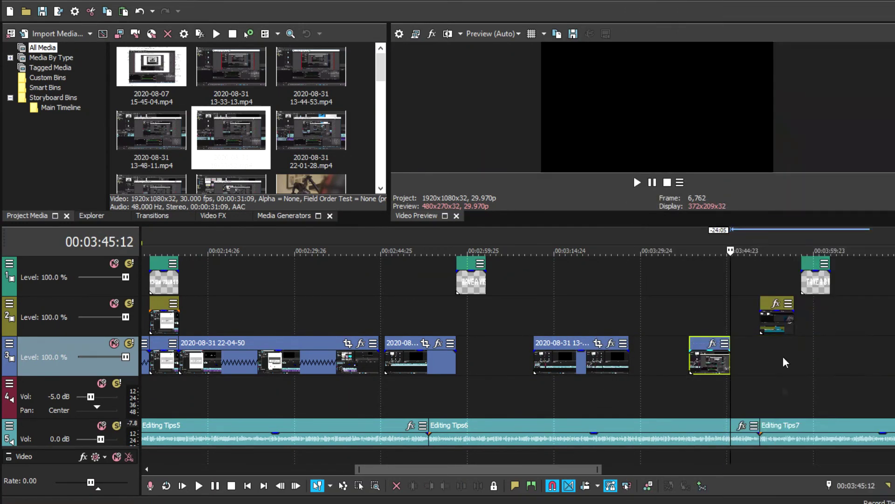
drag(731, 364, 731, 362)
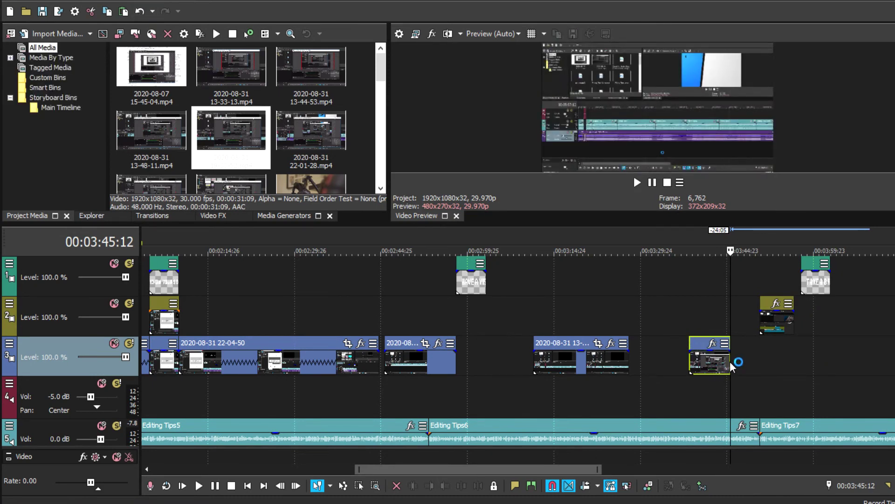
right_click(731, 366)
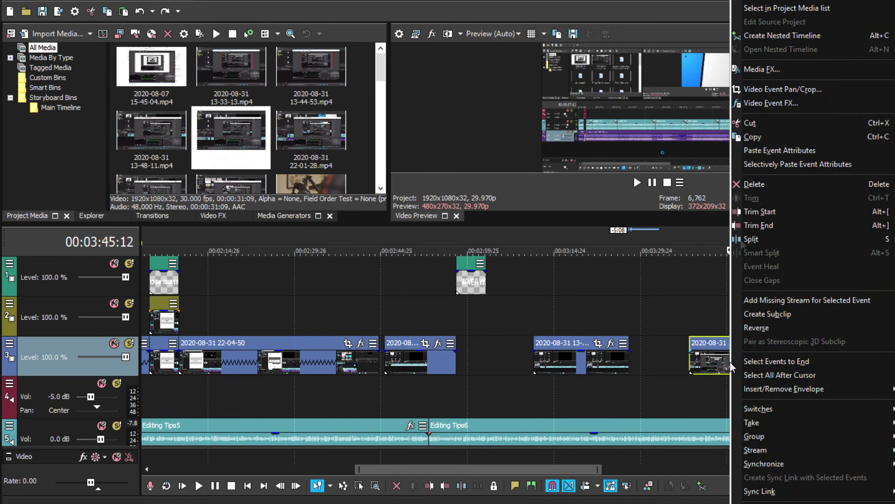
click(760, 211)
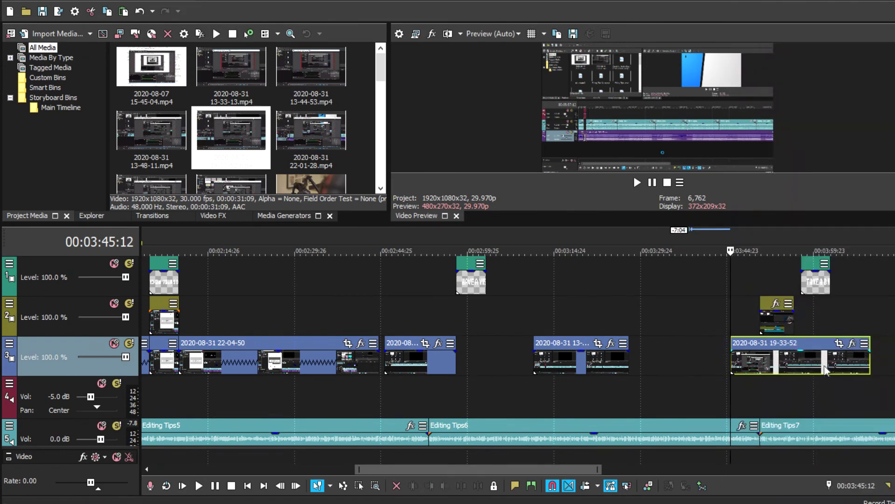
click(825, 370)
right_click(826, 370)
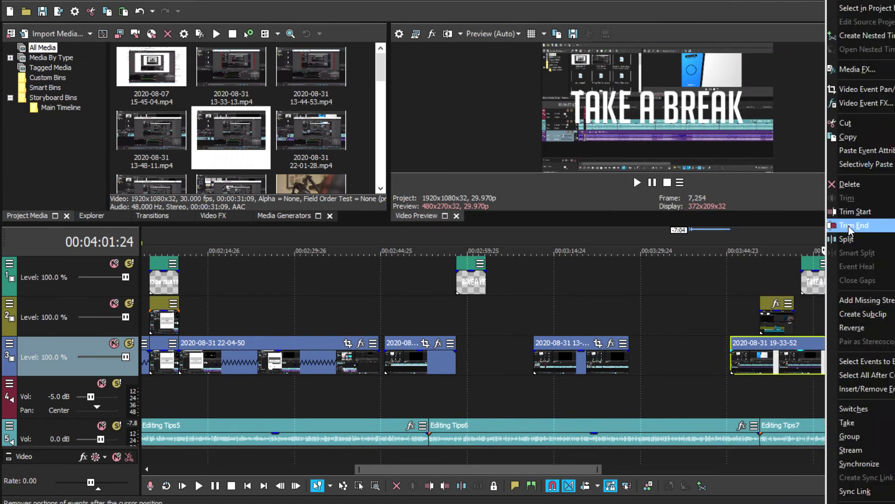
click(849, 227)
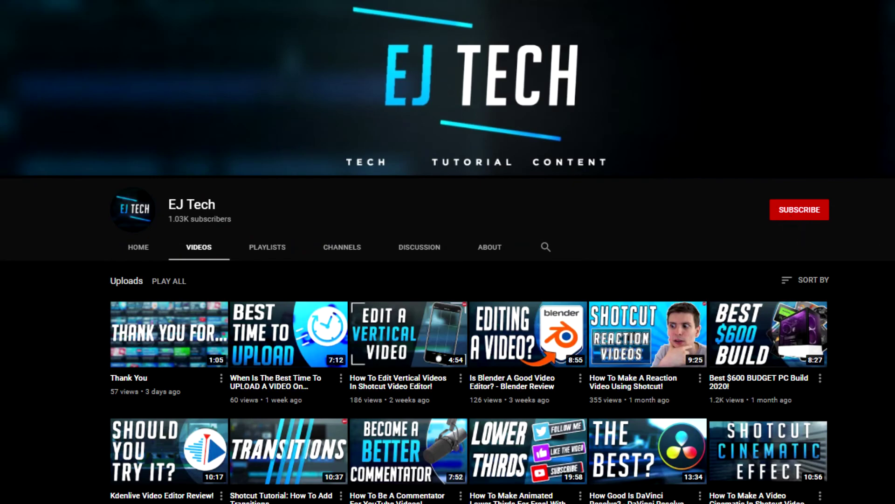
Switch to YouTube and browse the uploaded videos of the EJ Tech channel.
scroll(448, 252, down, 9)
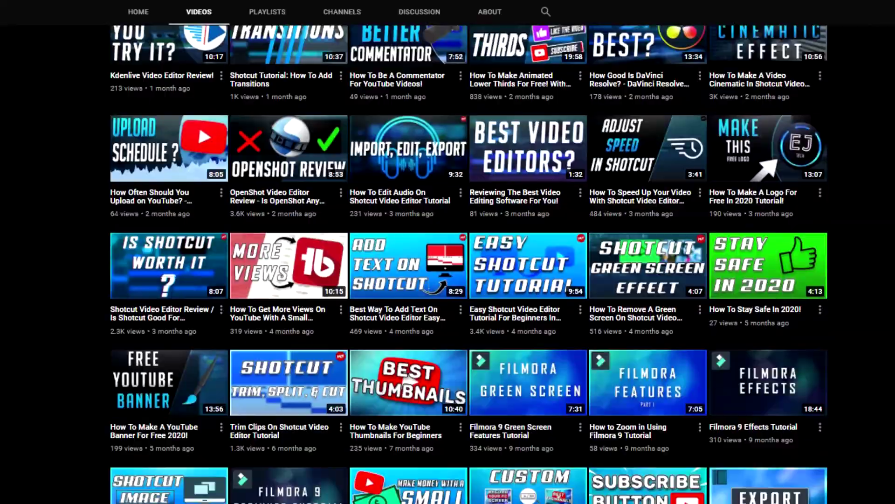
scroll(469, 263, down, 9)
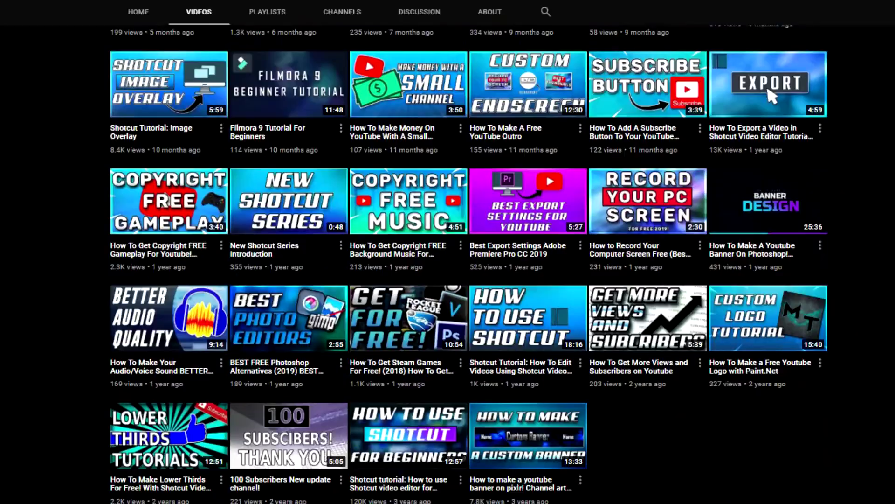
scroll(447, 252, up, 13)
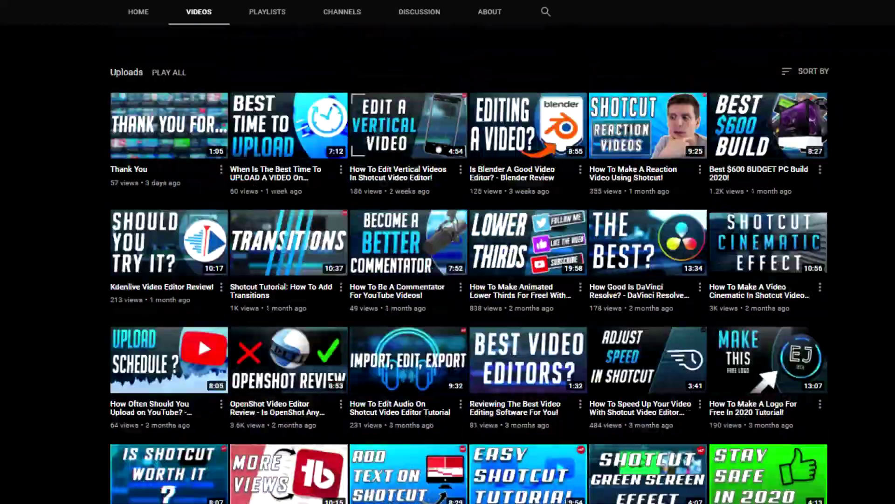